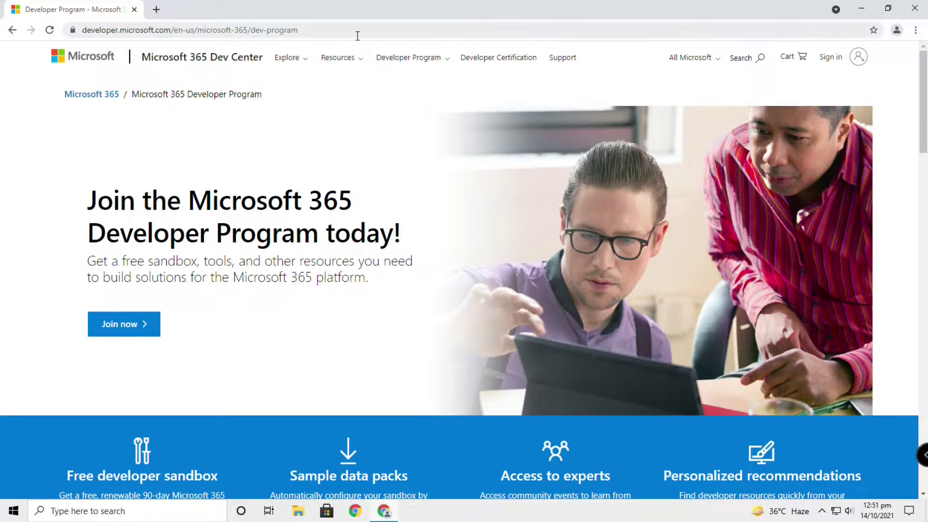
Reload the developer.microsoft.com Microsoft 365 Developer Program sign-up page
click(91, 31)
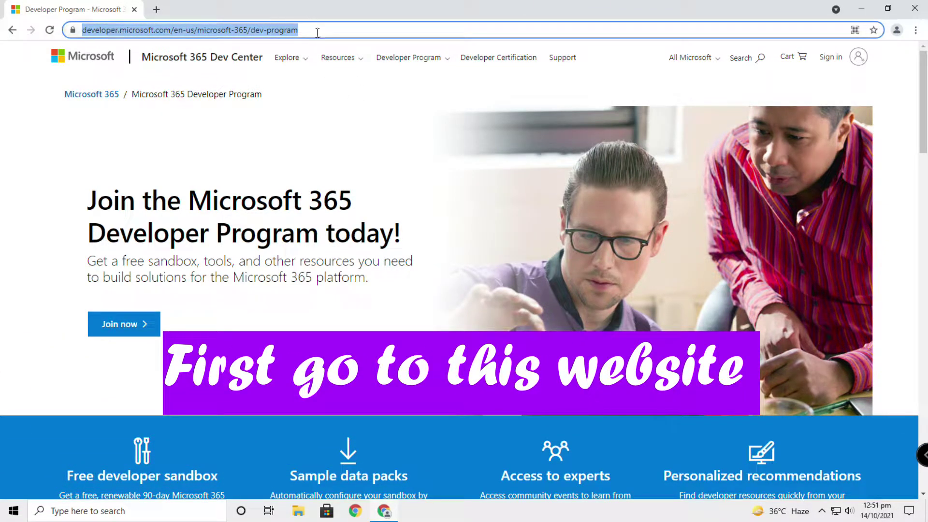
key(Return)
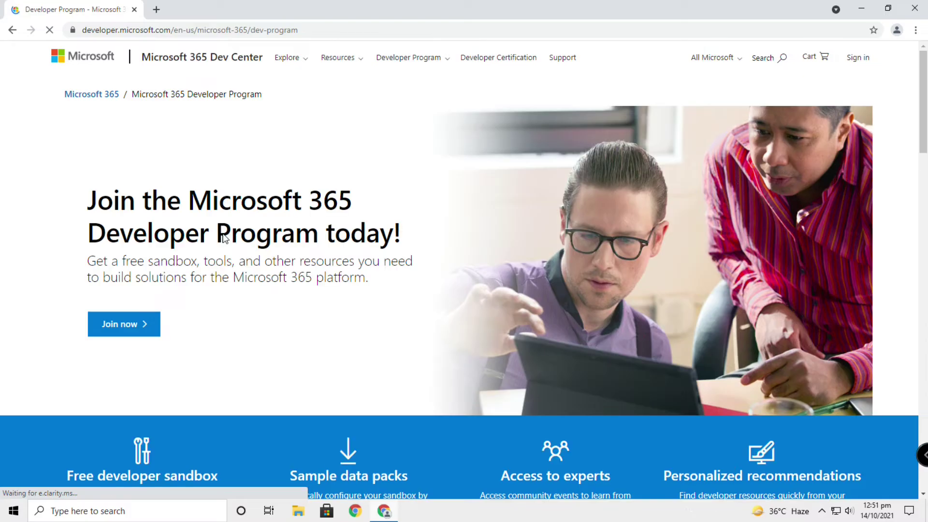
Join the program and create a new Microsoft account with an e-mail address and password, saving the password
click(121, 329)
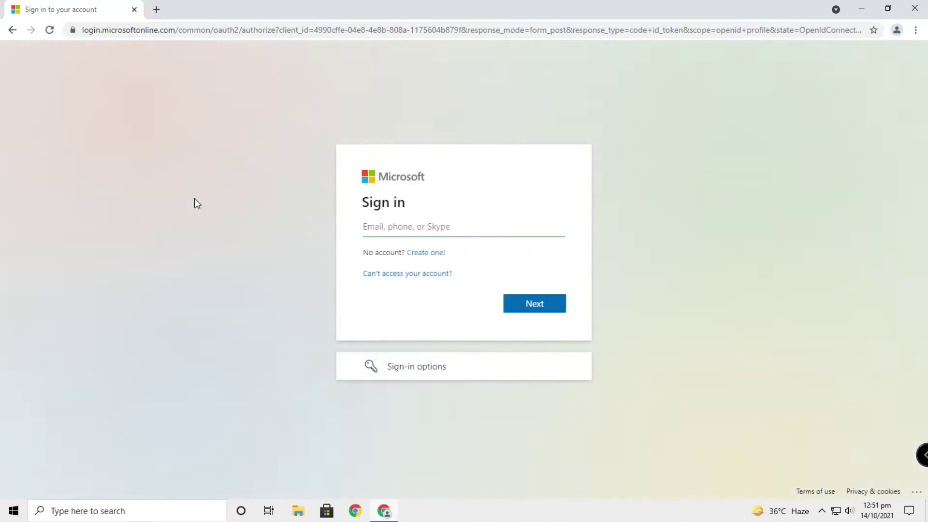
click(426, 253)
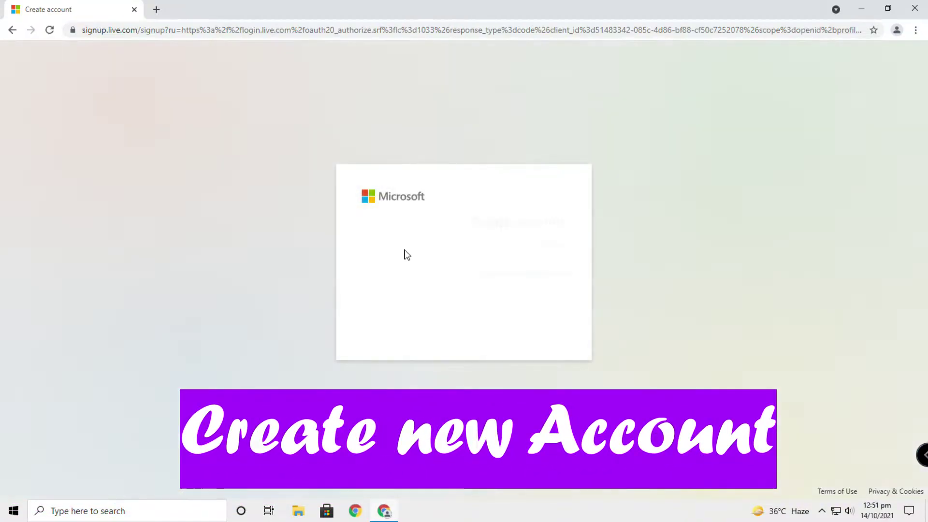
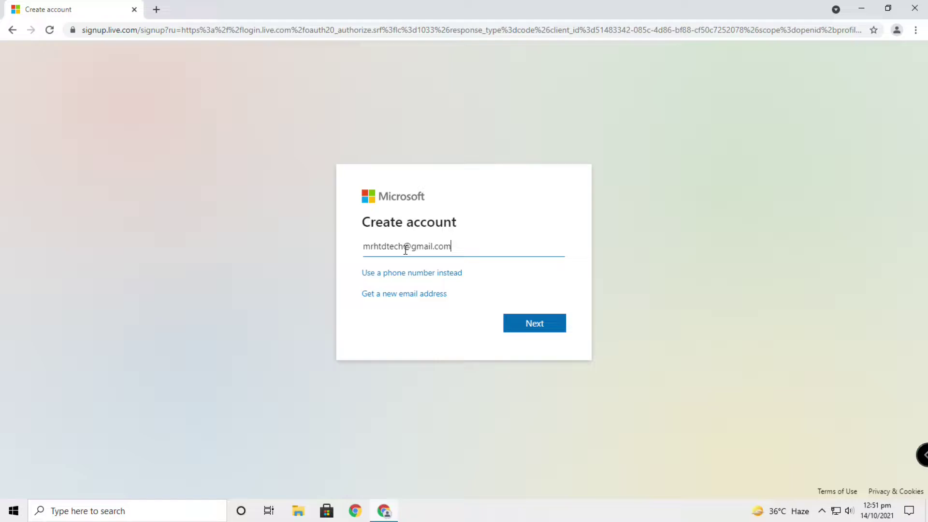
key(Return)
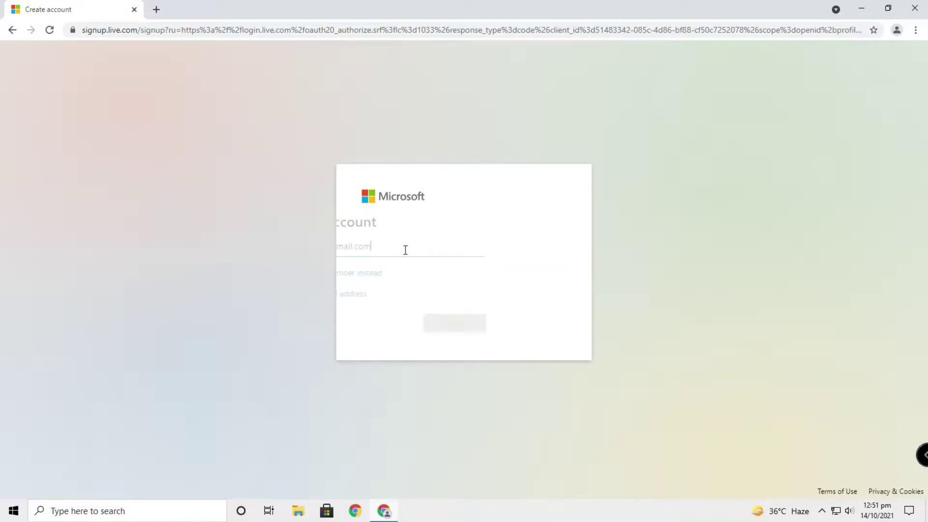
text(m)
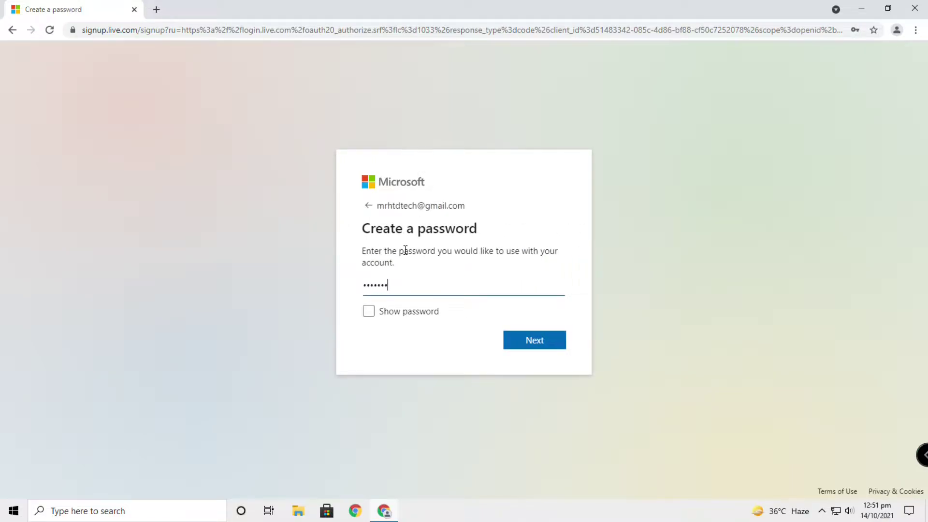
click(539, 342)
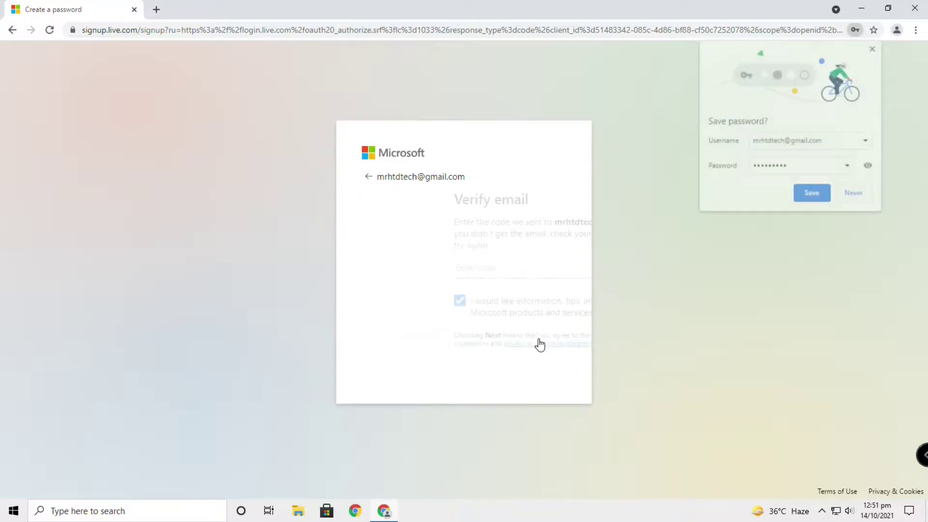
click(812, 194)
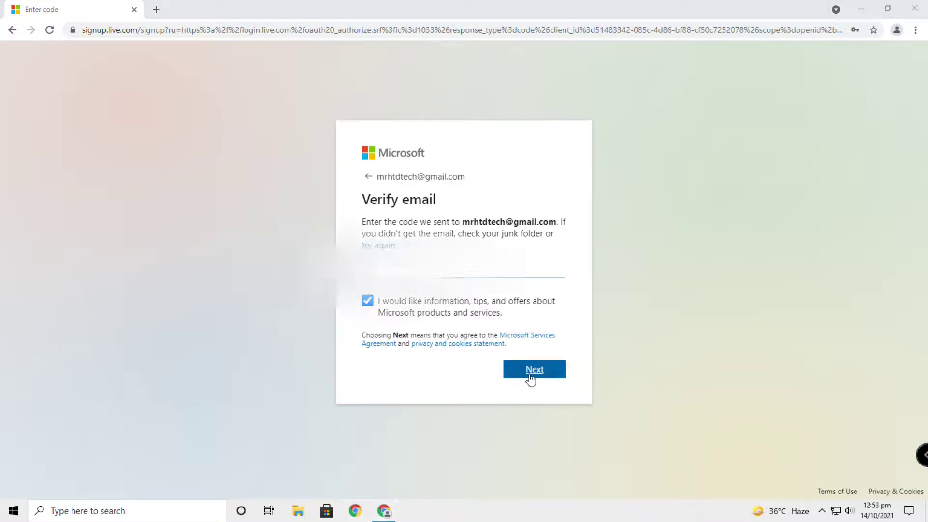
Submit the e-mail verification code and pass the robot-check picture puzzle
click(530, 375)
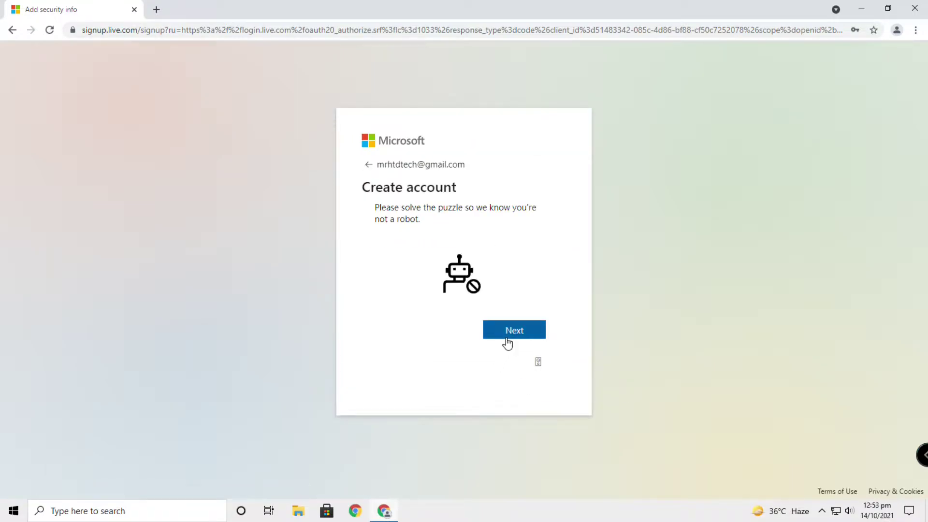
click(507, 343)
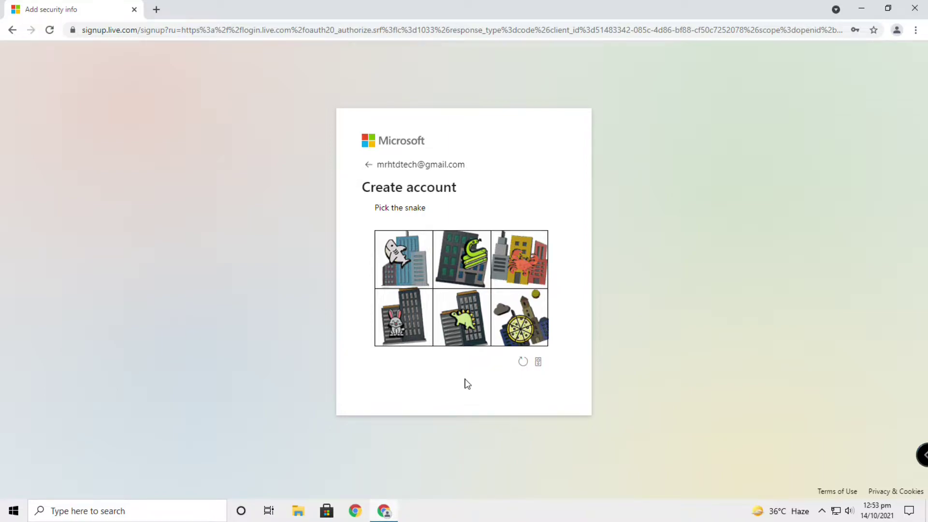
click(460, 268)
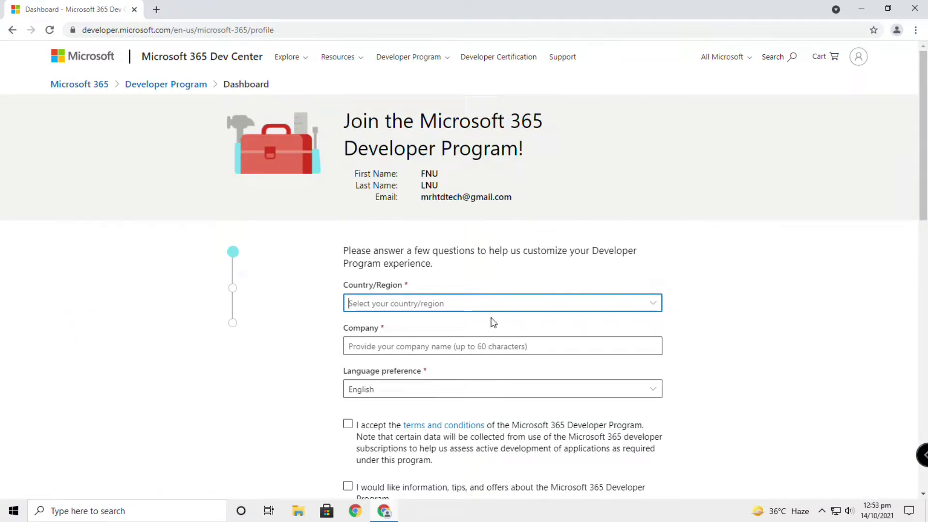
Choose Pakistan as the Country/Region
click(435, 303)
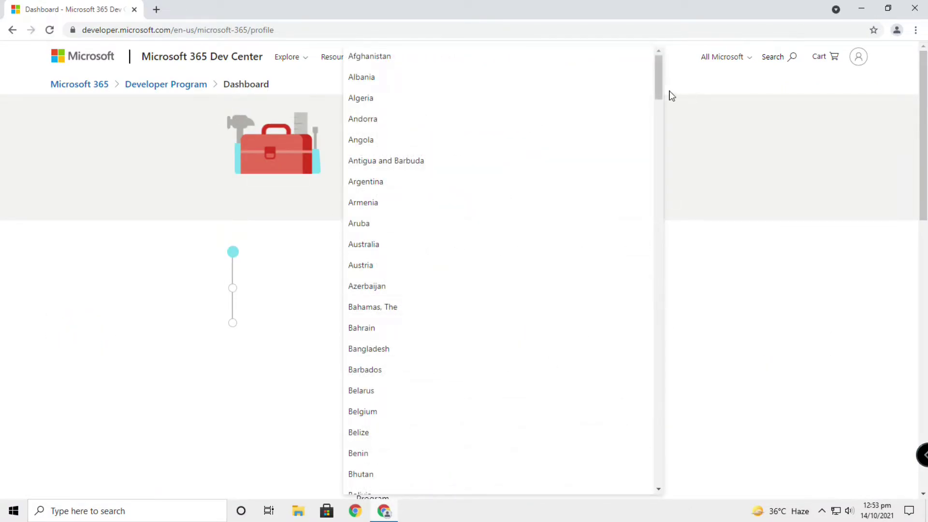
drag(659, 89, 665, 194)
scroll(666, 382, down, 1)
scroll(648, 261, up, 1)
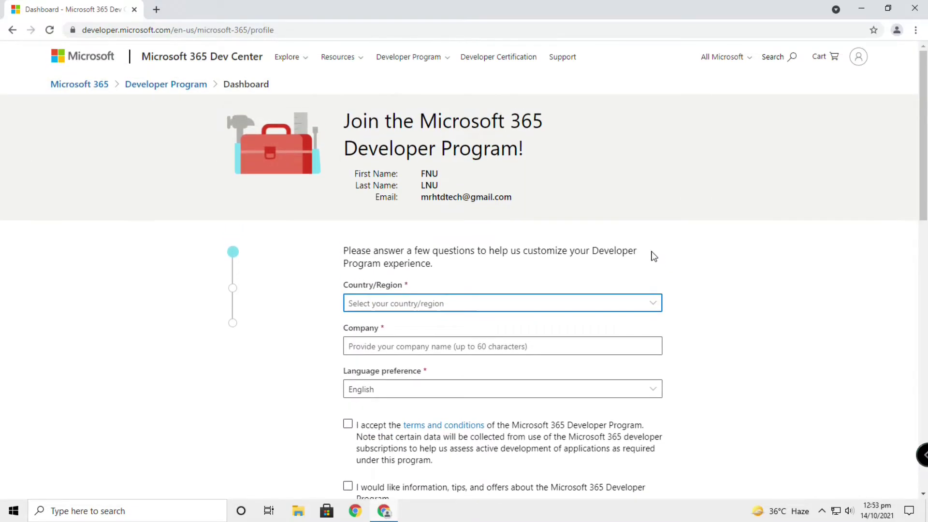
click(653, 305)
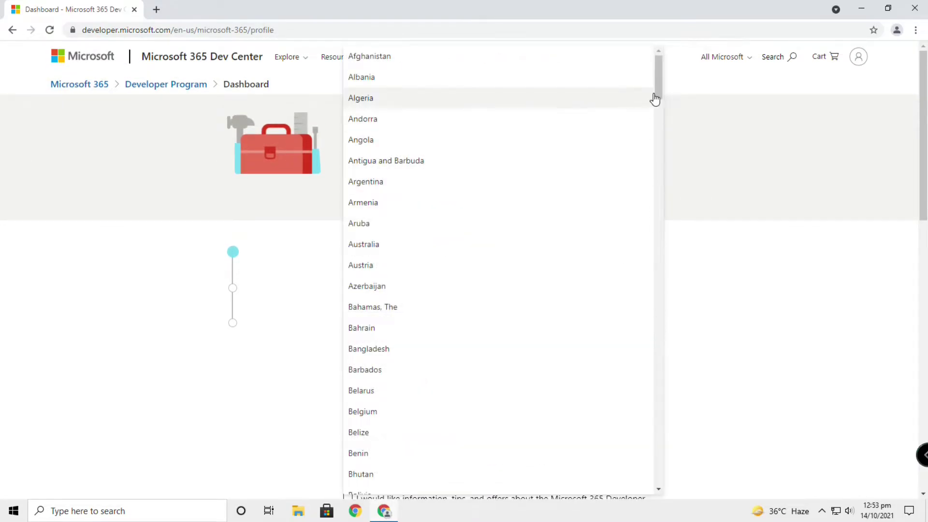
mouse_move(653, 98)
mouse_down()
mouse_move(662, 100)
mouse_move(673, 201)
mouse_move(661, 356)
mouse_up()
click(369, 269)
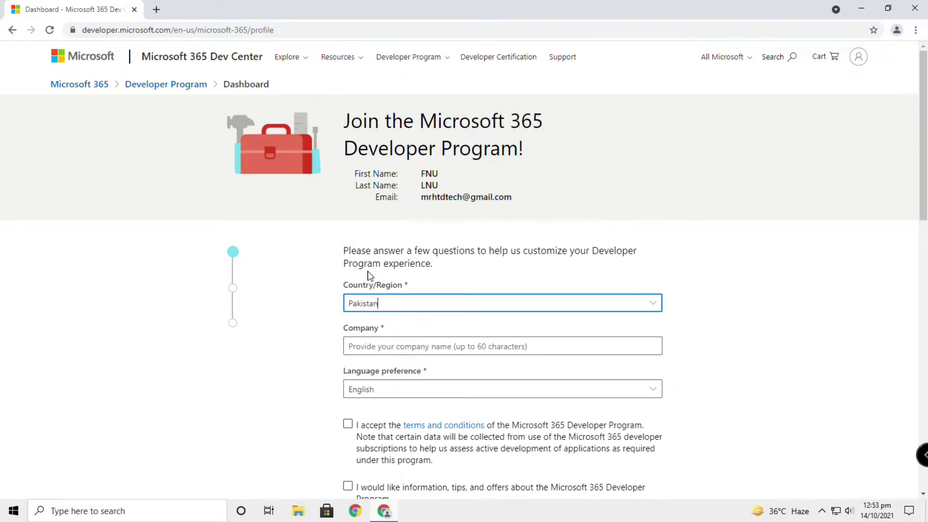
Enter a company name, accept the terms and conditions, and continue
scroll(889, 254, down, 2)
click(401, 229)
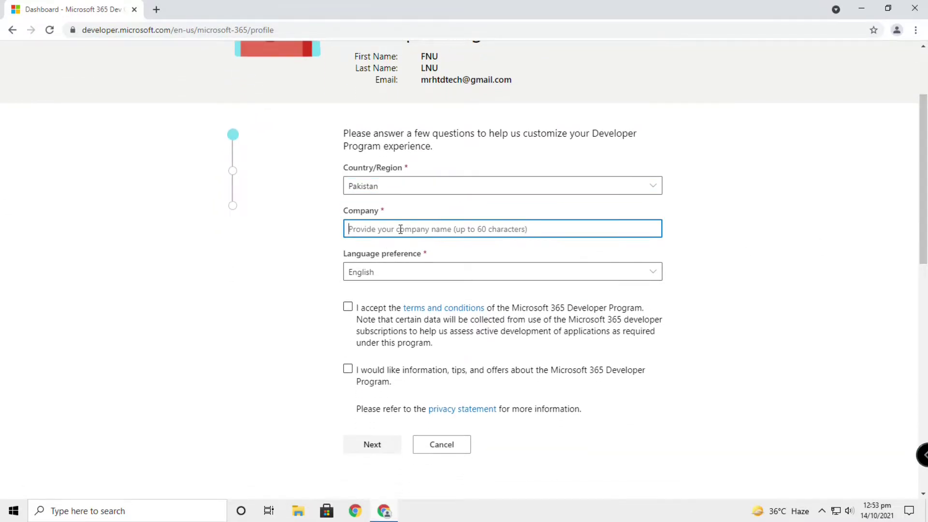
text(mrhtdtech)
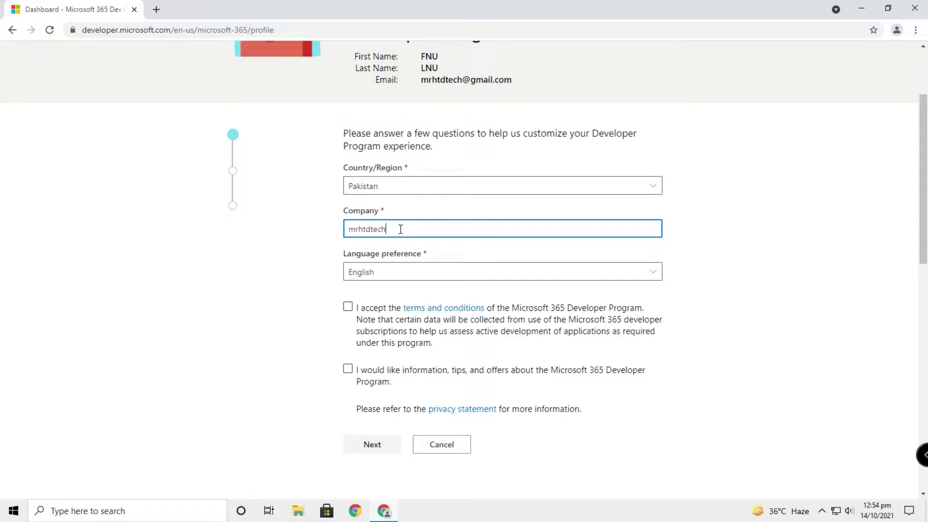
click(348, 308)
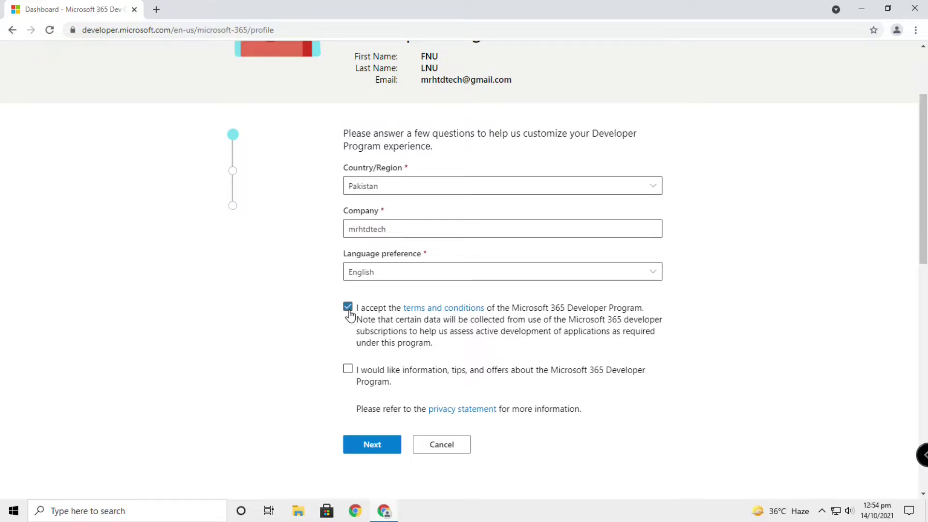
click(373, 445)
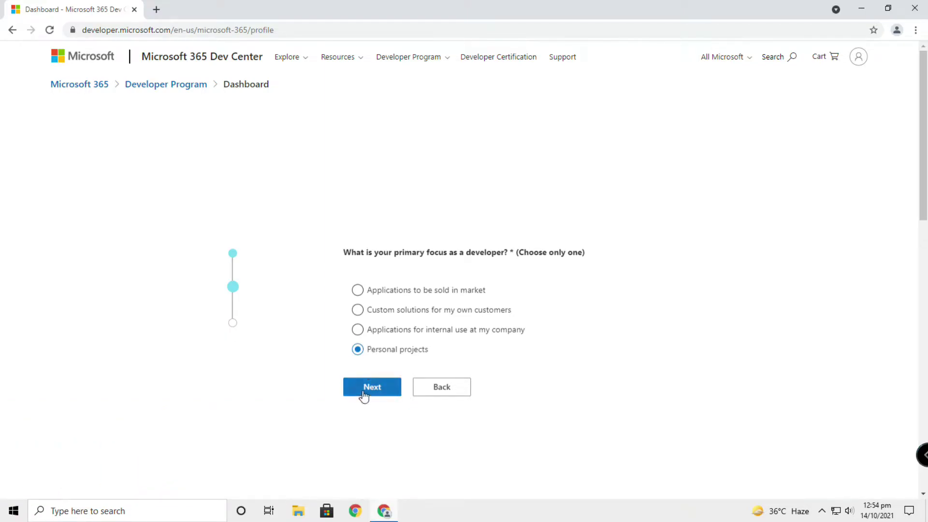
Continue past the developer-focus question, tick Outlook as an area of interest, and save
click(364, 396)
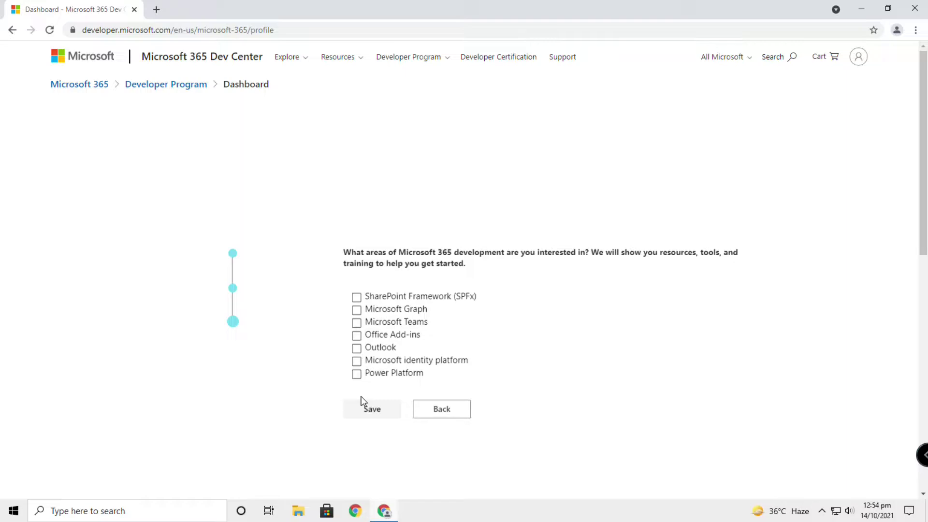
click(356, 349)
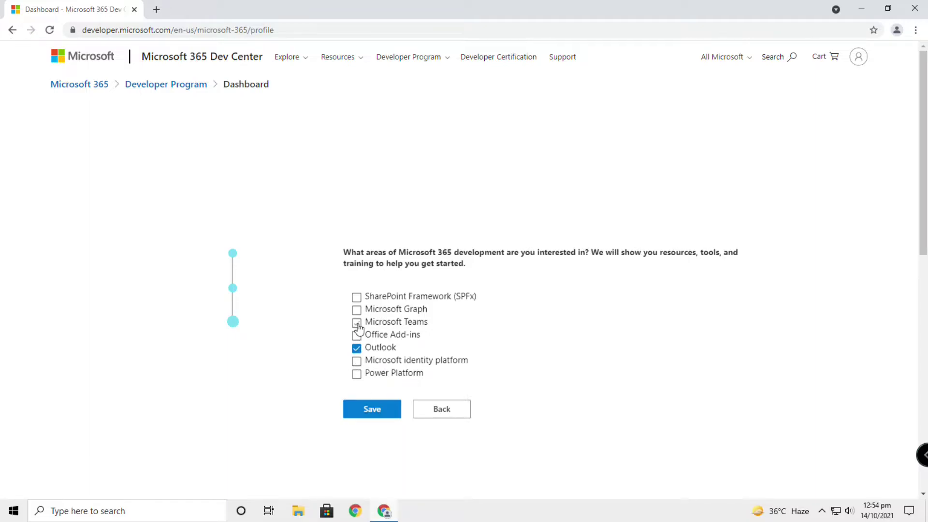
click(372, 419)
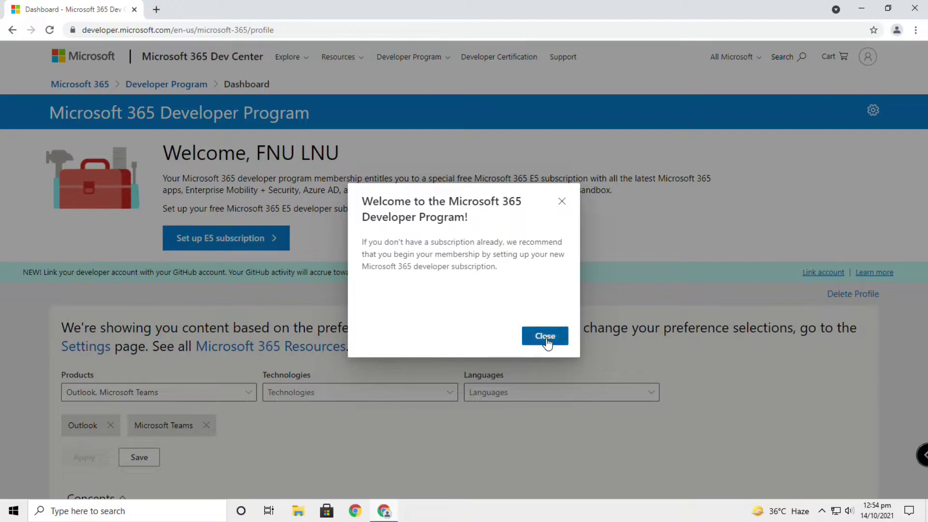
click(545, 342)
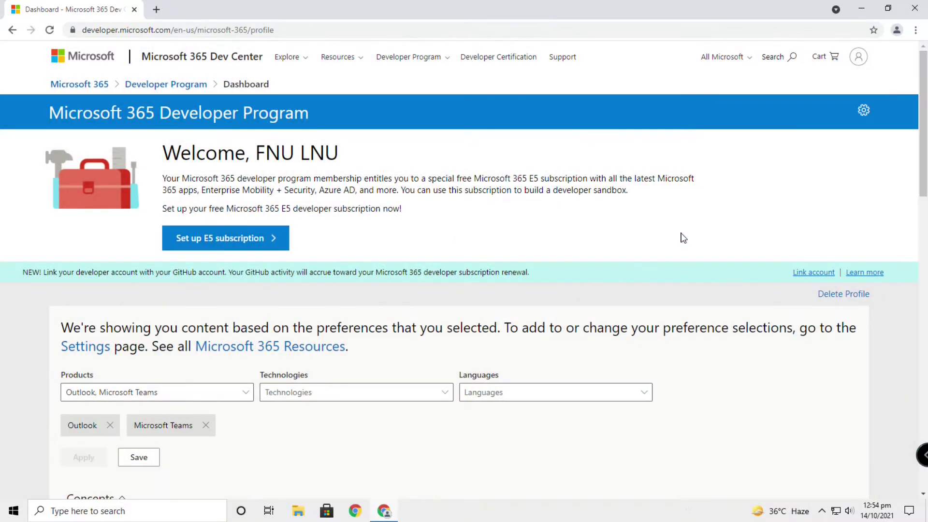
scroll(926, 155, down, 3)
scroll(925, 156, down, 2)
click(375, 208)
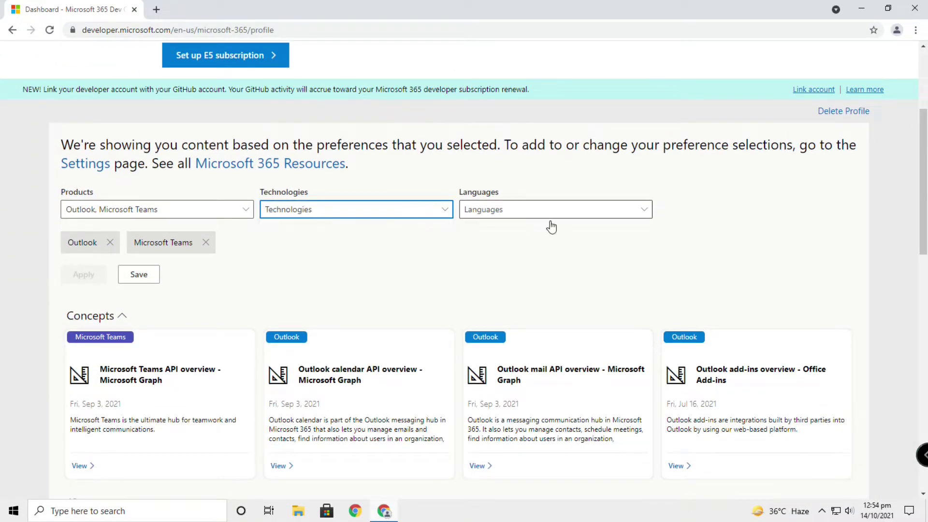
click(580, 213)
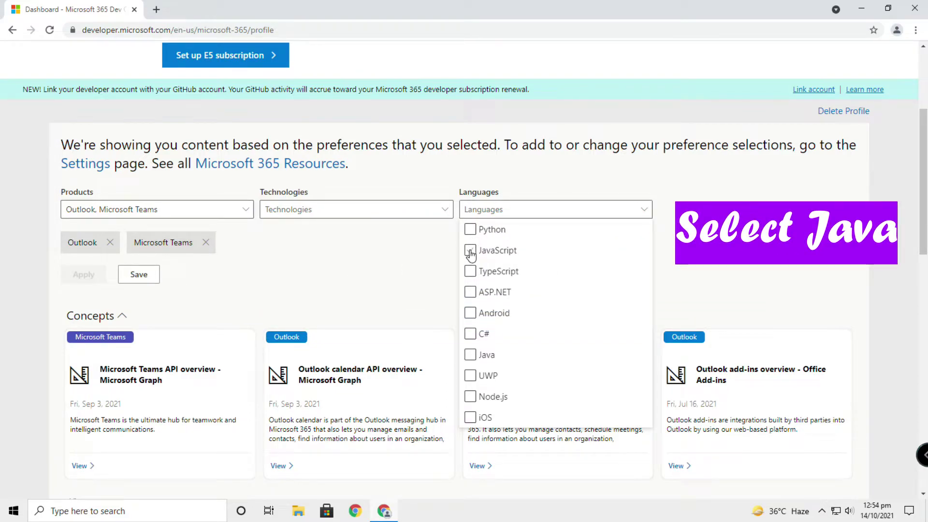
click(470, 354)
click(348, 217)
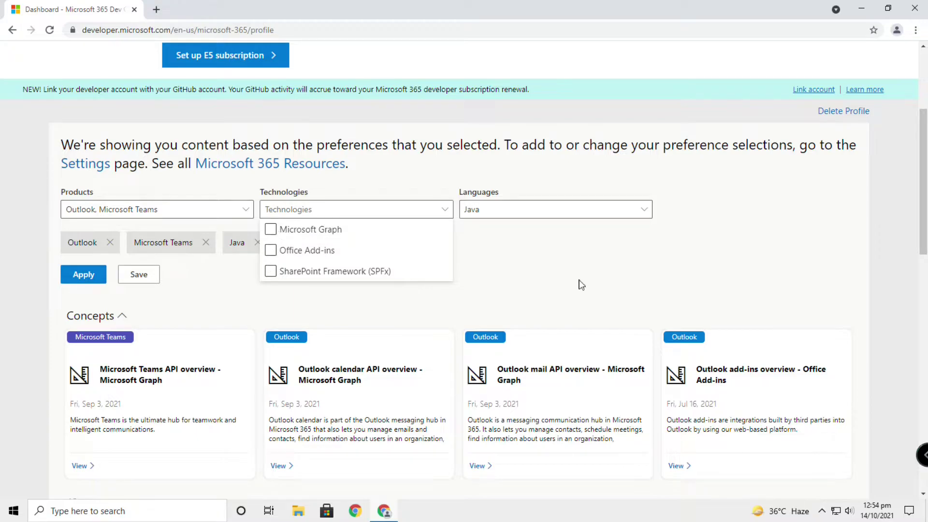
click(590, 296)
click(124, 212)
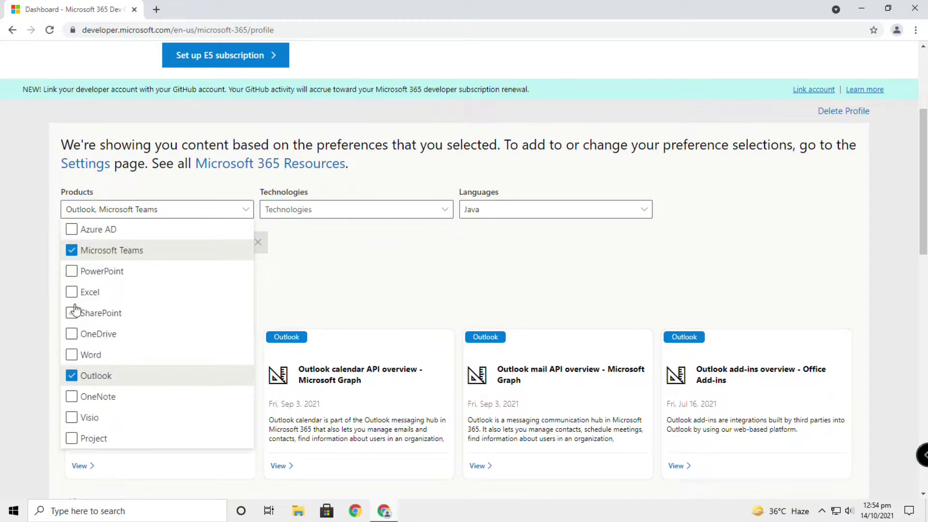
click(73, 272)
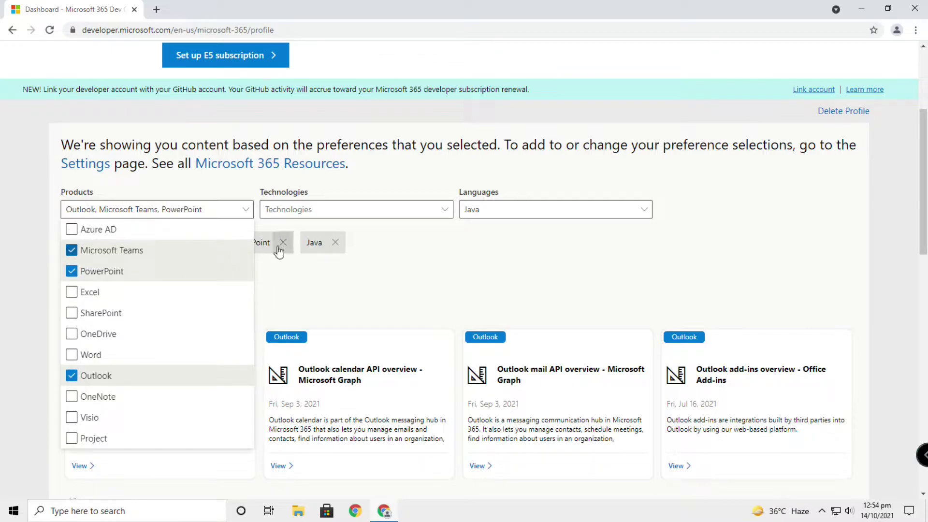
click(126, 215)
click(301, 213)
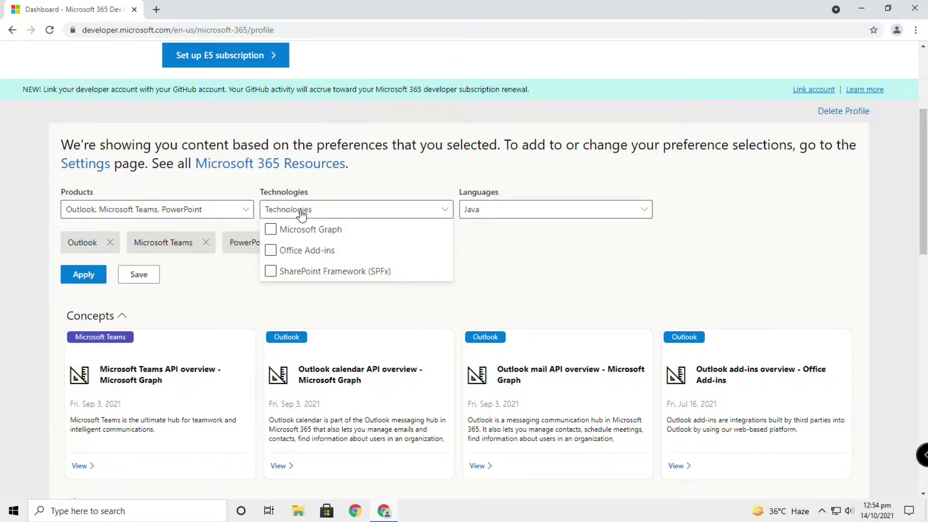
click(283, 251)
click(275, 296)
click(93, 284)
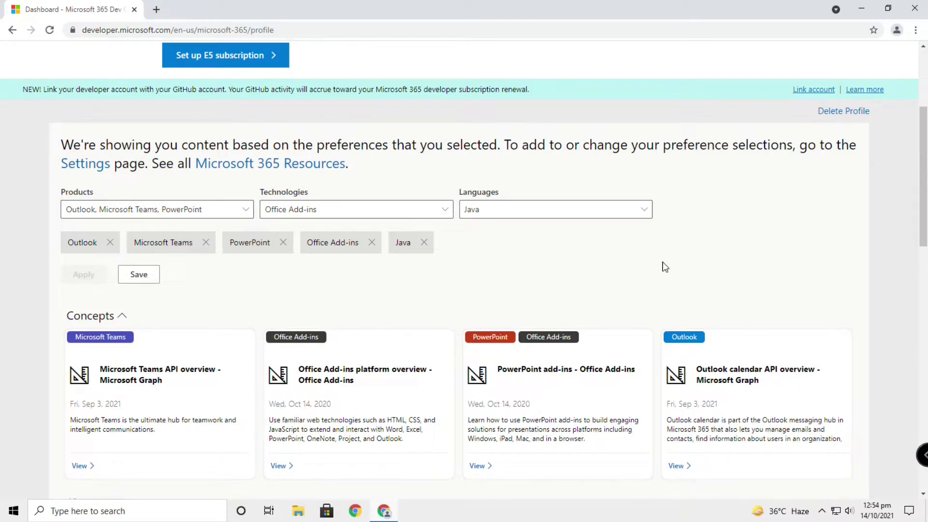
scroll(535, 340, up, 4)
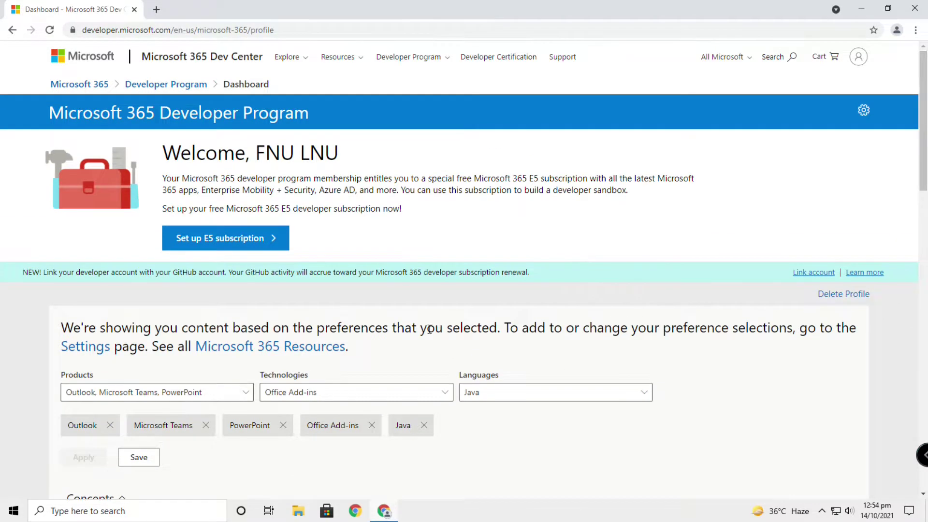
Enter the admin username, domain and password for the E5 subscription, submit, and skip saving the password
click(195, 244)
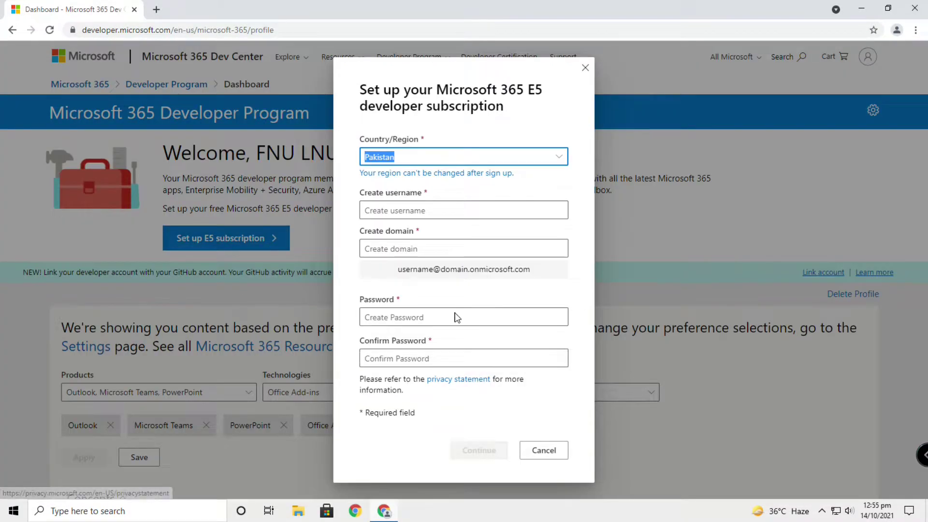
click(396, 214)
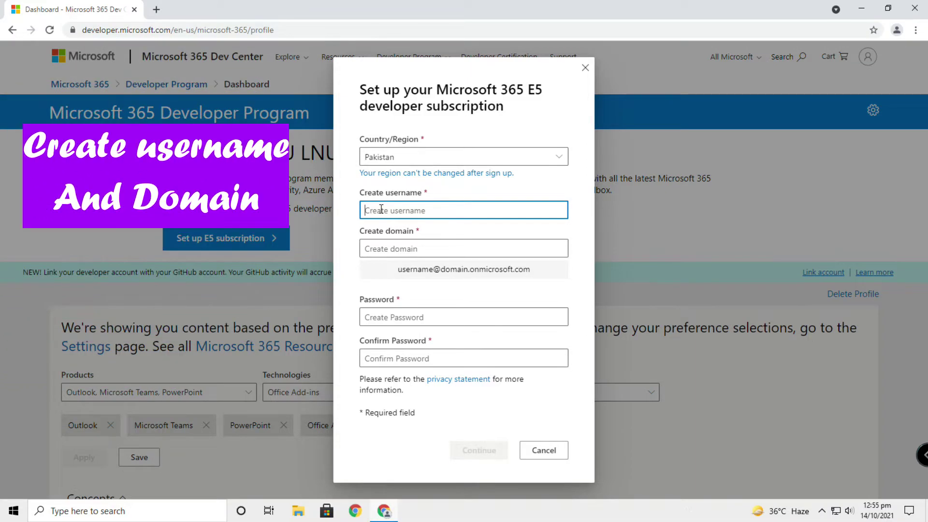
text(mrhtdt)
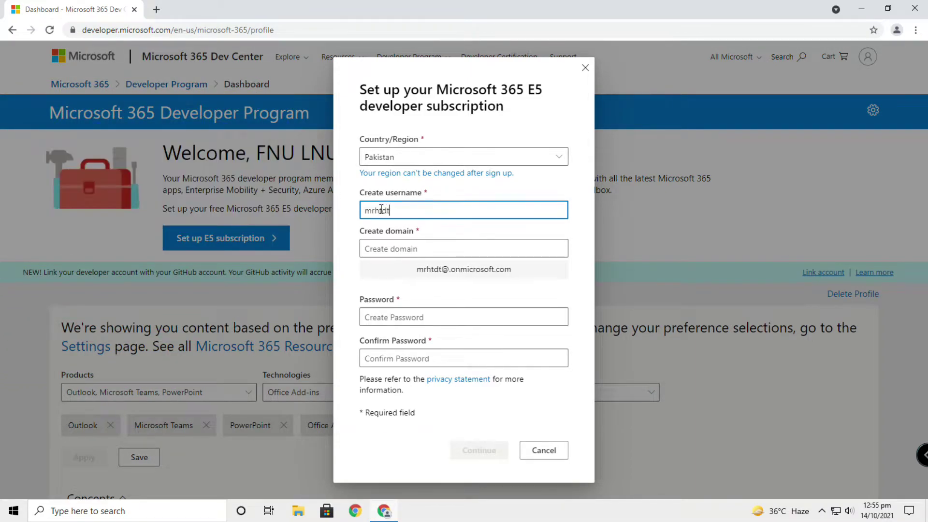
text(ech)
click(392, 249)
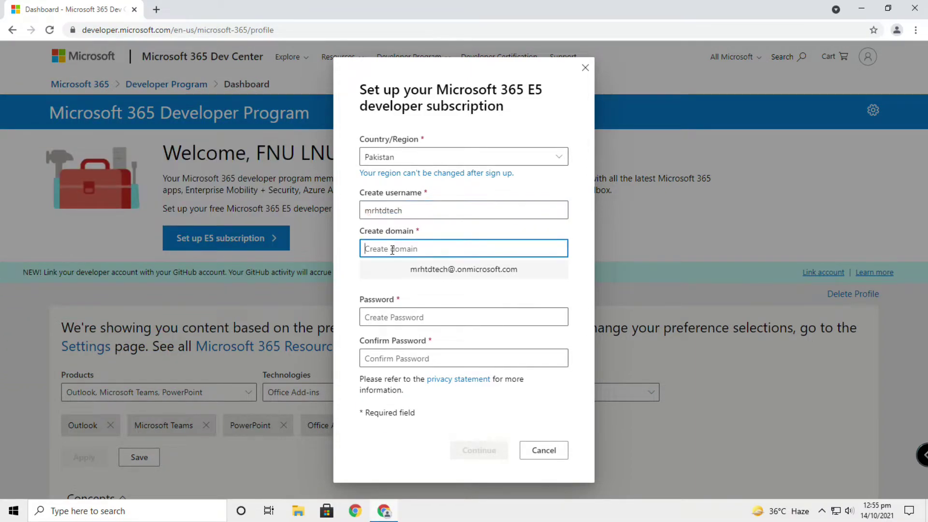
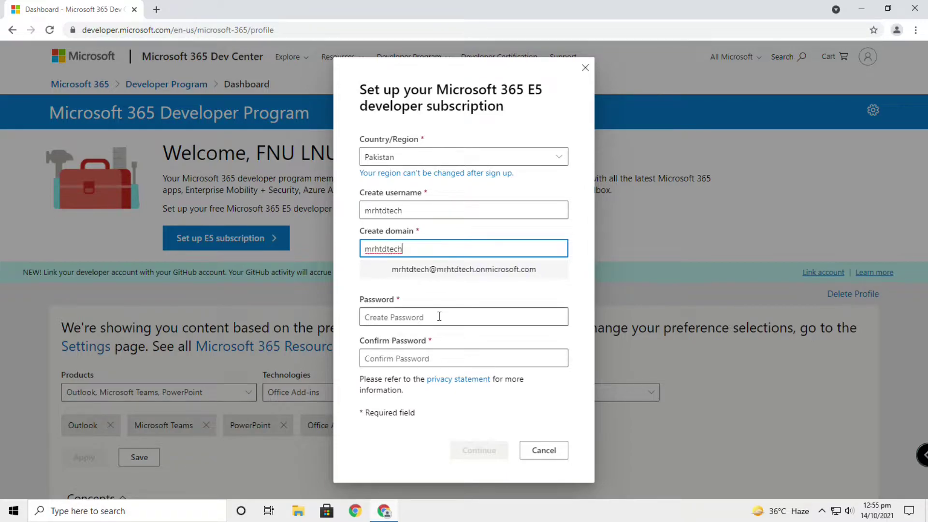
click(424, 321)
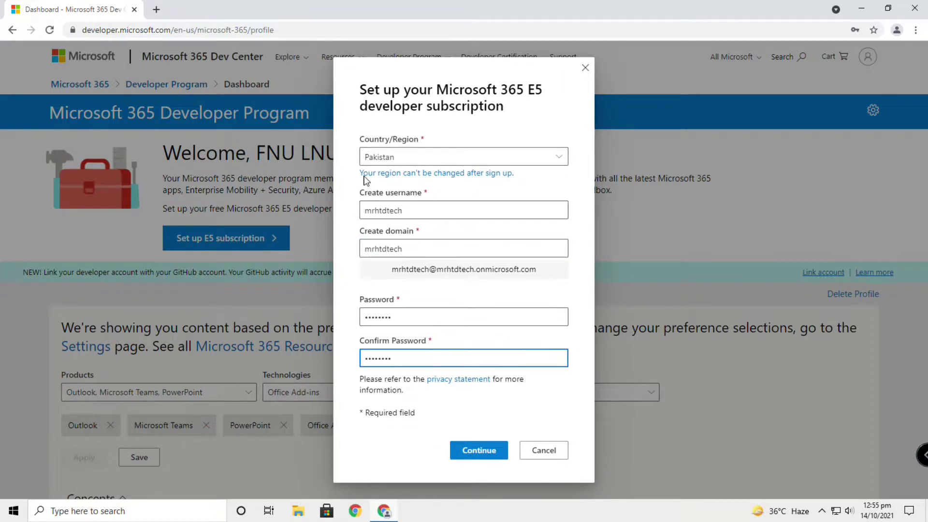
click(466, 450)
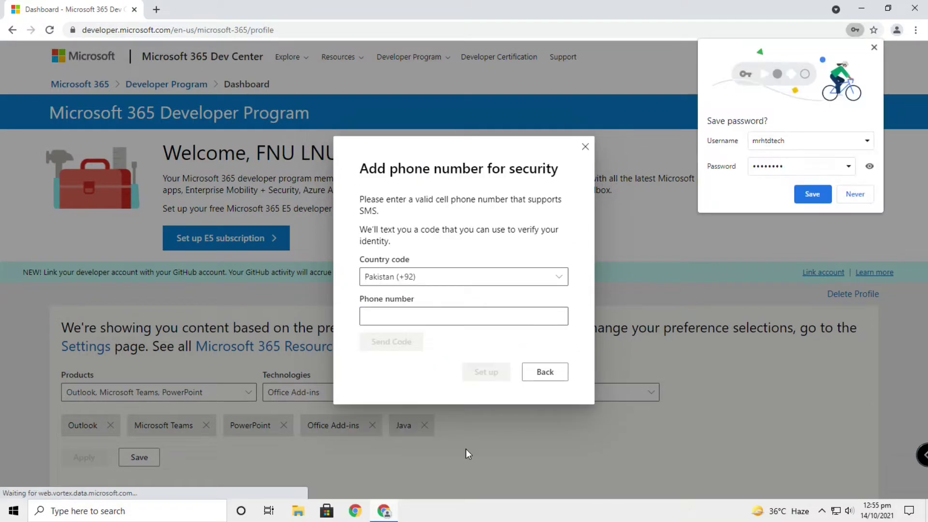
click(855, 194)
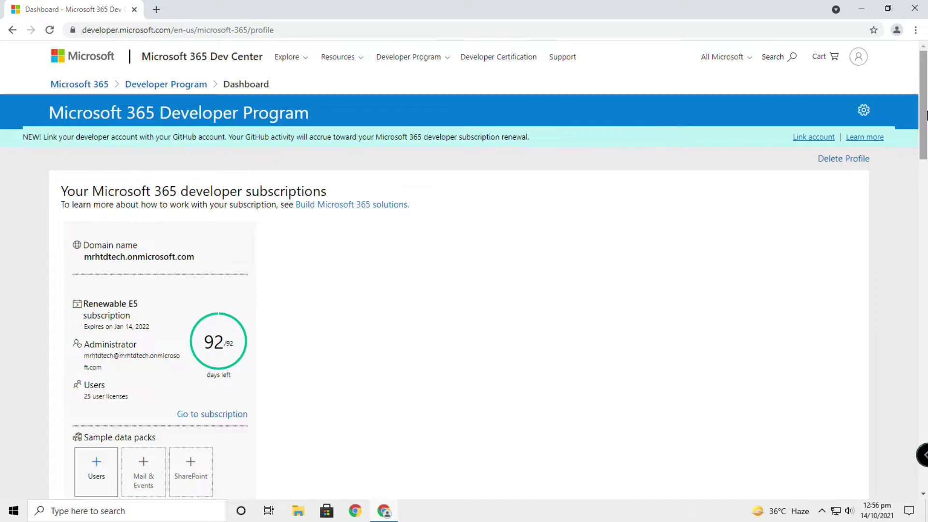
Follow the Go to subscription link under the E5 subscription details
scroll(925, 120, down, 1)
drag(925, 121, 912, 415)
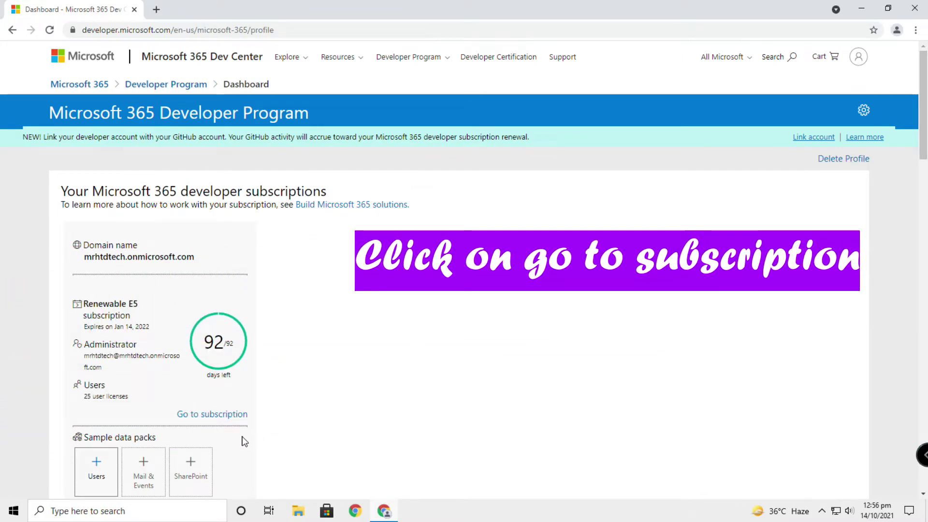
click(223, 415)
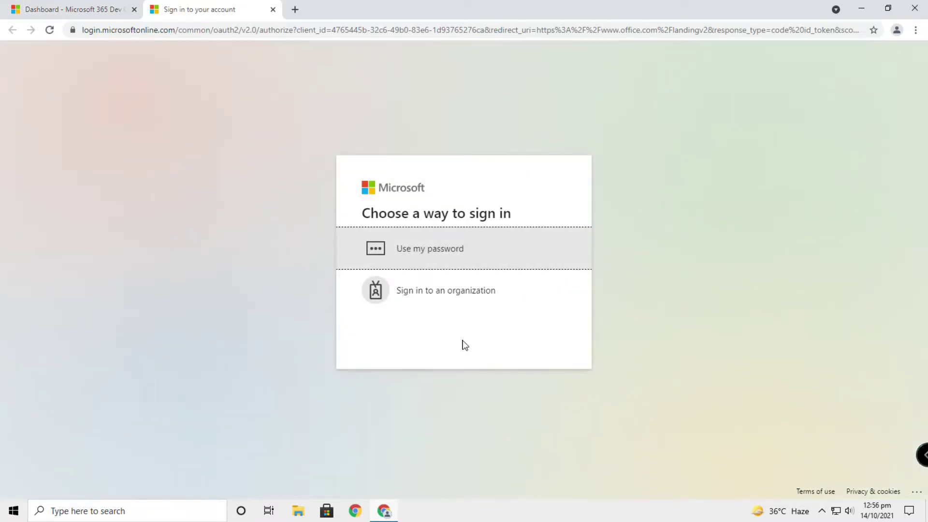
Sign in with the admin account password and choose Never on Chrome's save-password prompt
click(432, 249)
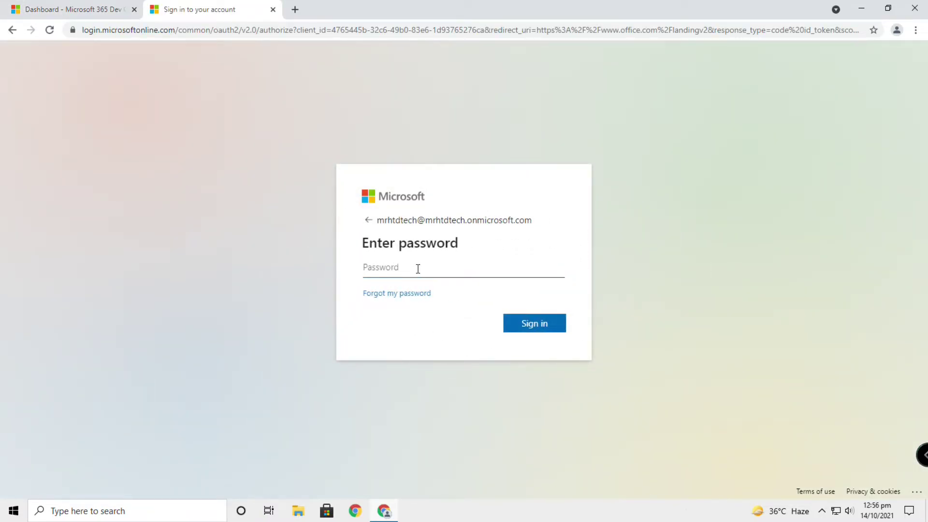
text(********)
key(Return)
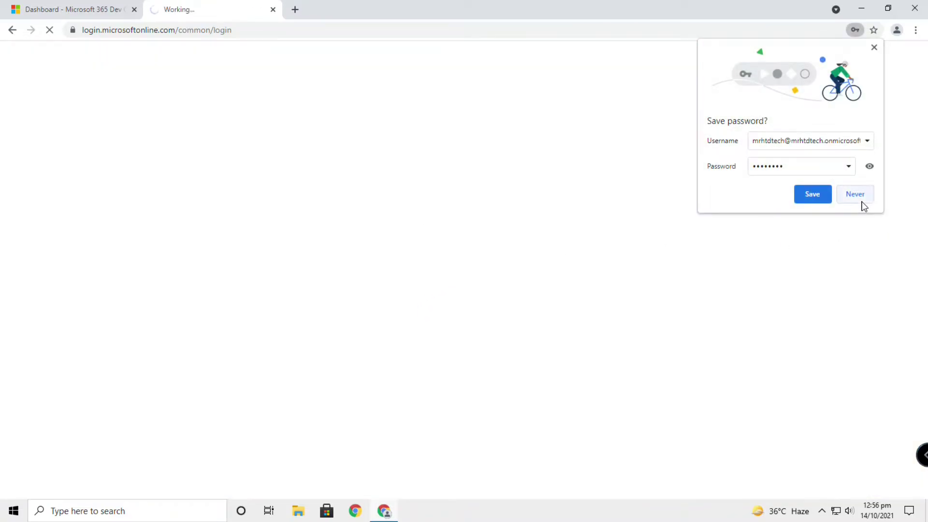
click(857, 195)
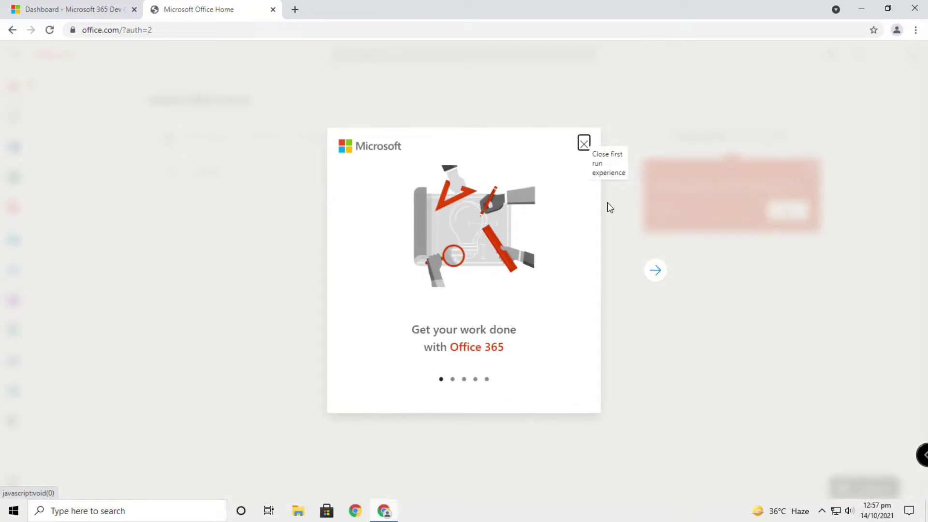
Step through the five welcome slides and the four Office 365 tour tips until they close
click(655, 271)
click(656, 271)
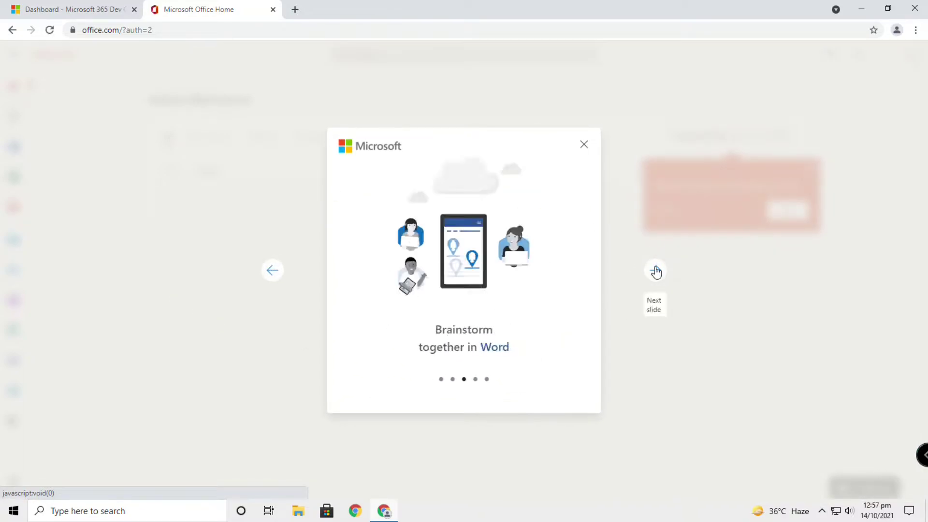
click(656, 271)
click(655, 271)
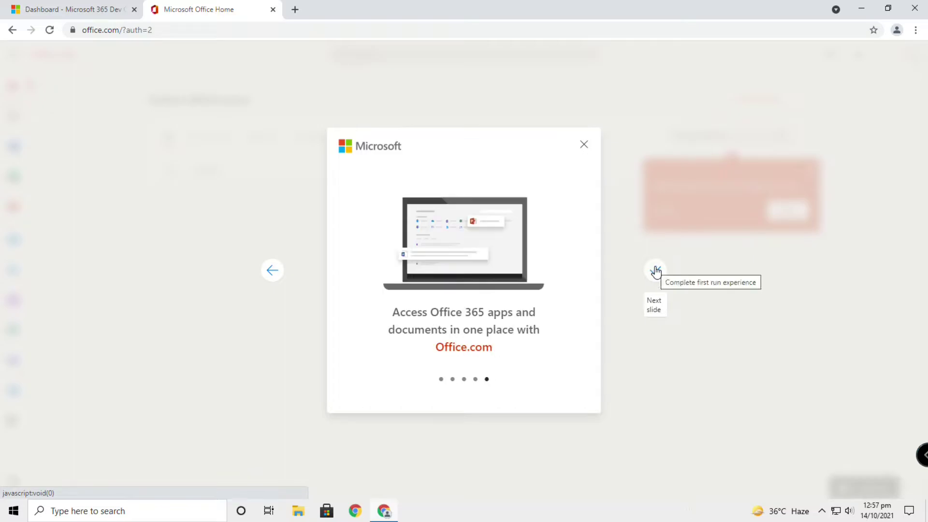
click(653, 281)
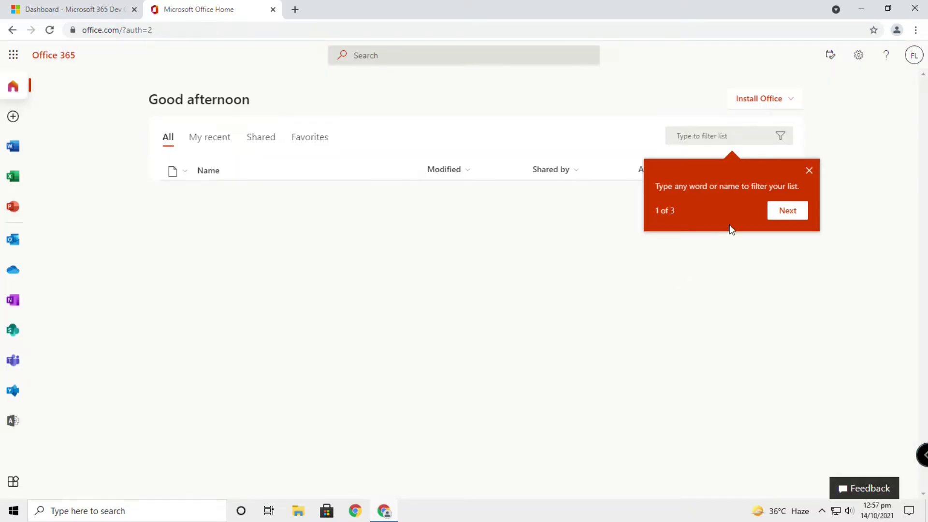
click(795, 214)
click(355, 198)
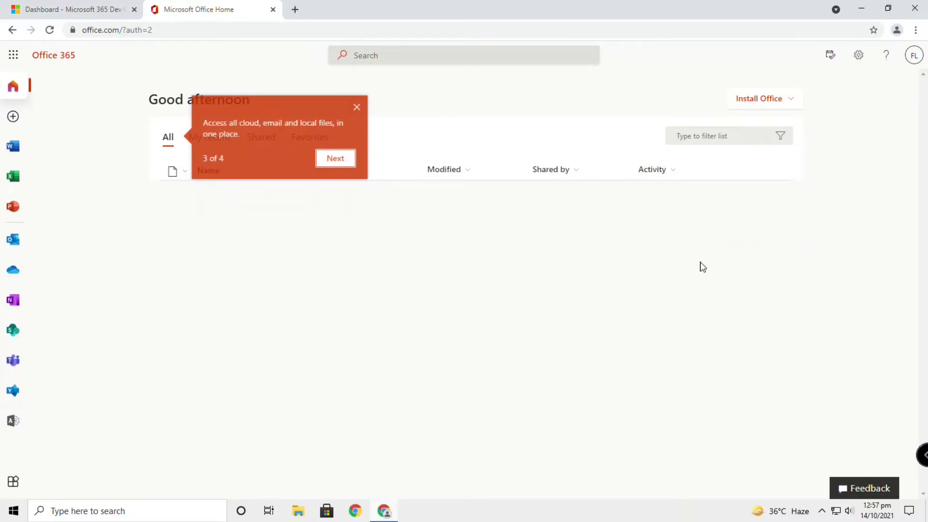
click(338, 158)
click(851, 202)
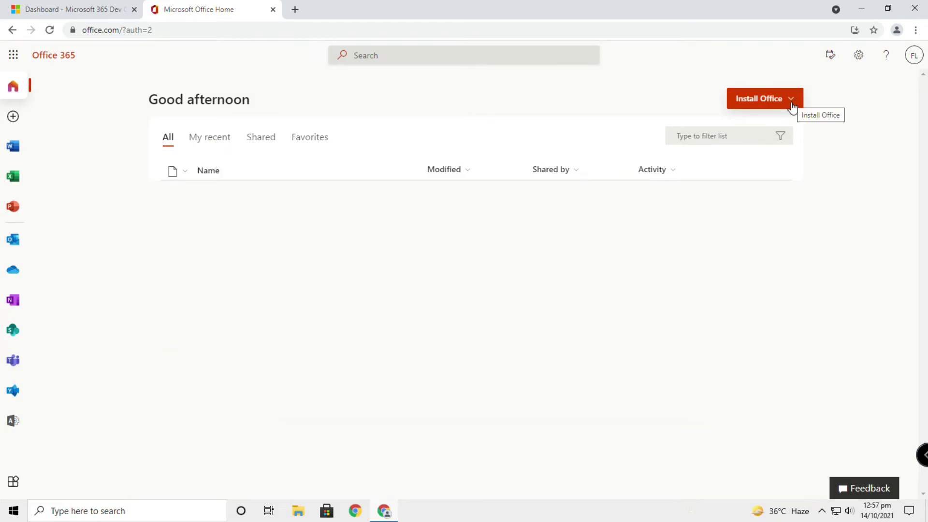
Download the Office 365 apps installer and run OfficeSetup.exe from the Dashboard tab
click(792, 107)
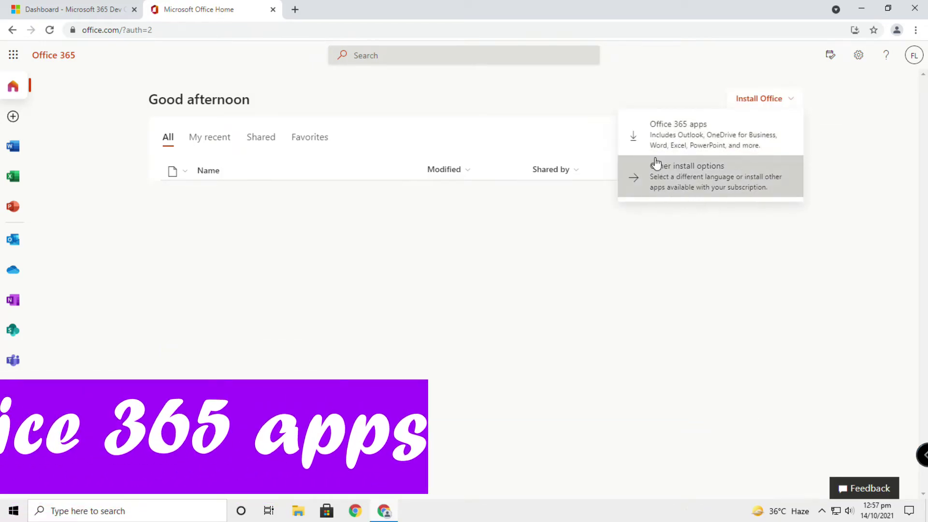
click(679, 143)
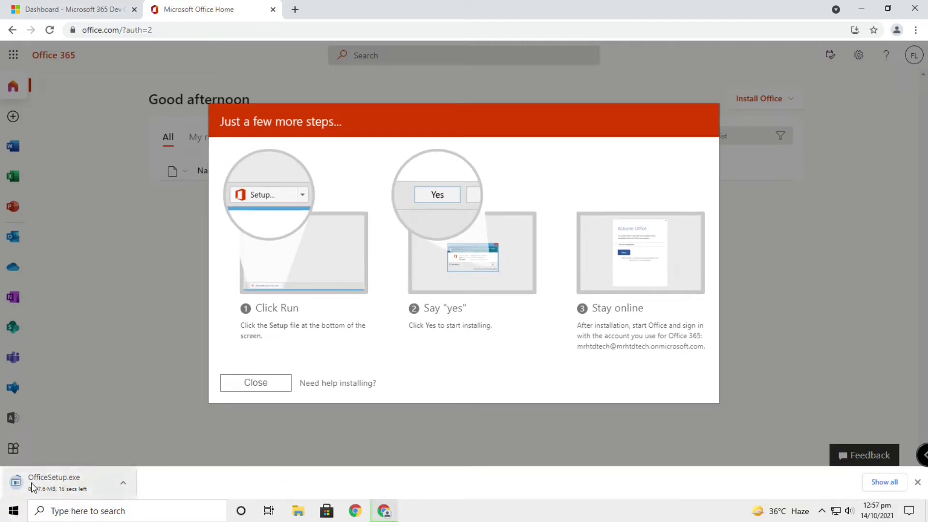
click(278, 384)
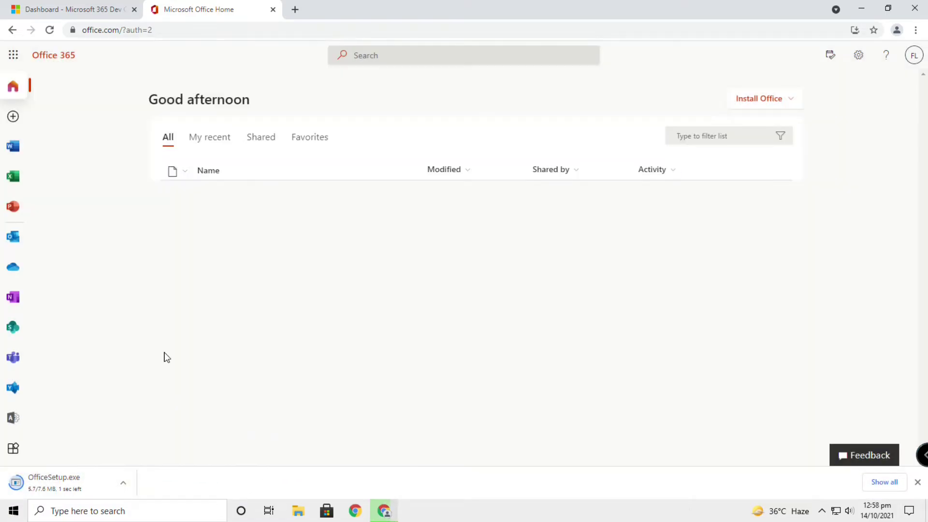
click(72, 9)
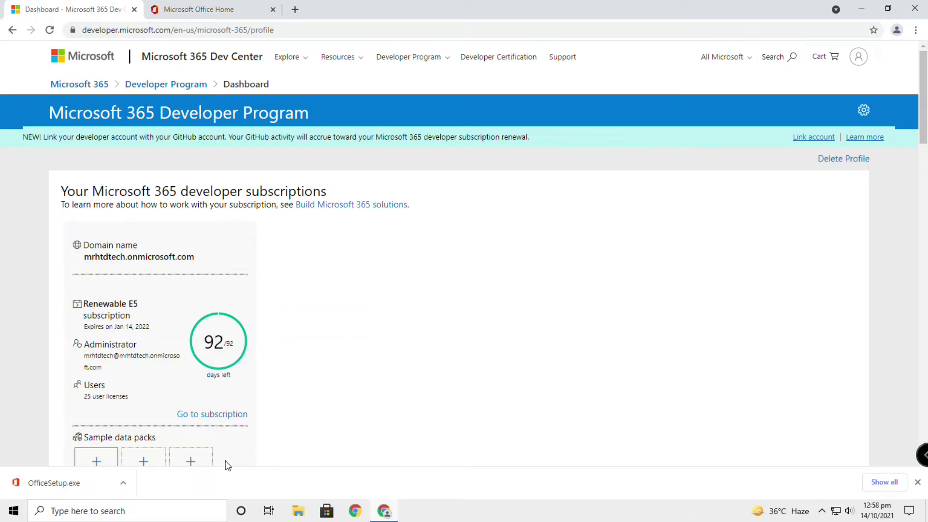
click(82, 480)
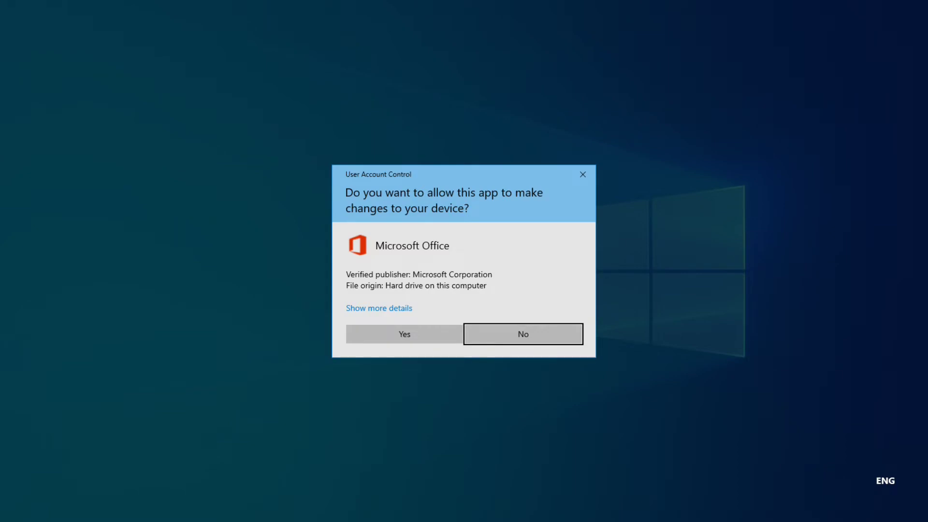
Allow the Office installer through UAC, then close it once Office is installed
click(430, 335)
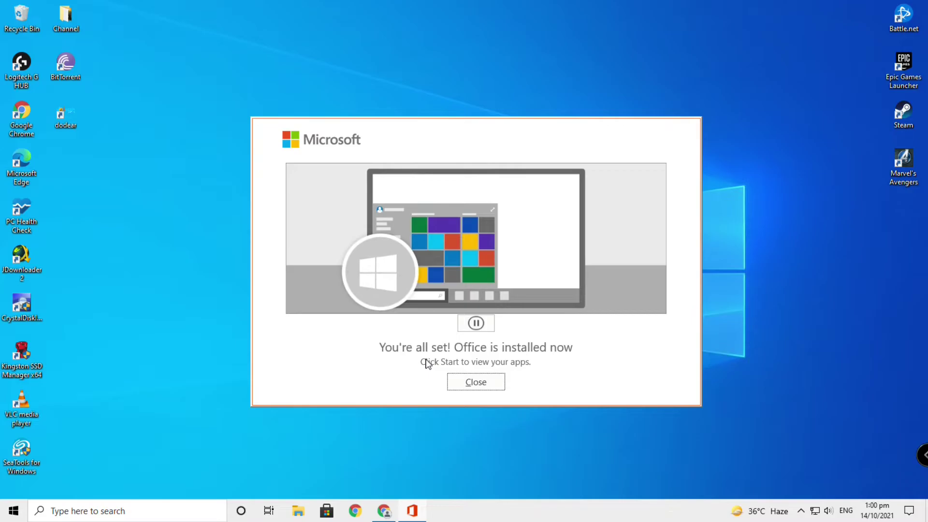
click(458, 385)
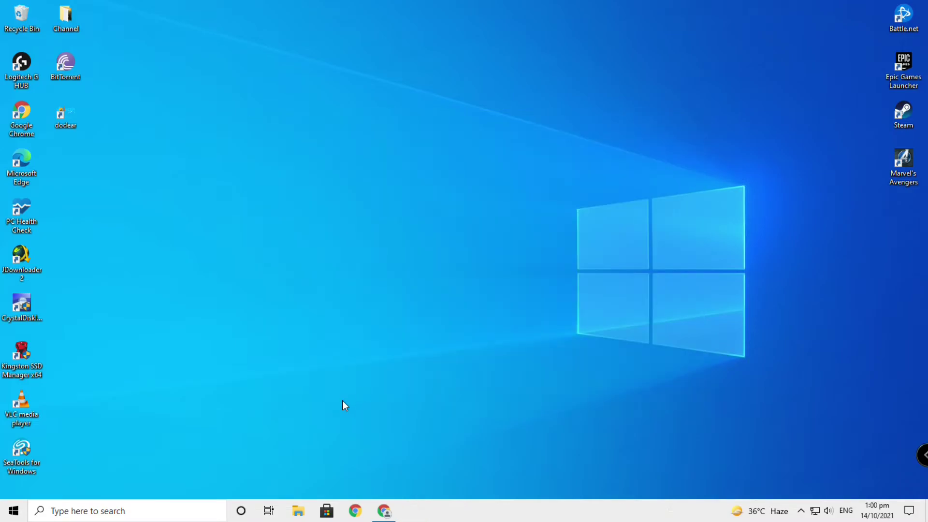
Launch Microsoft Word from Windows search
key(super)
text(w)
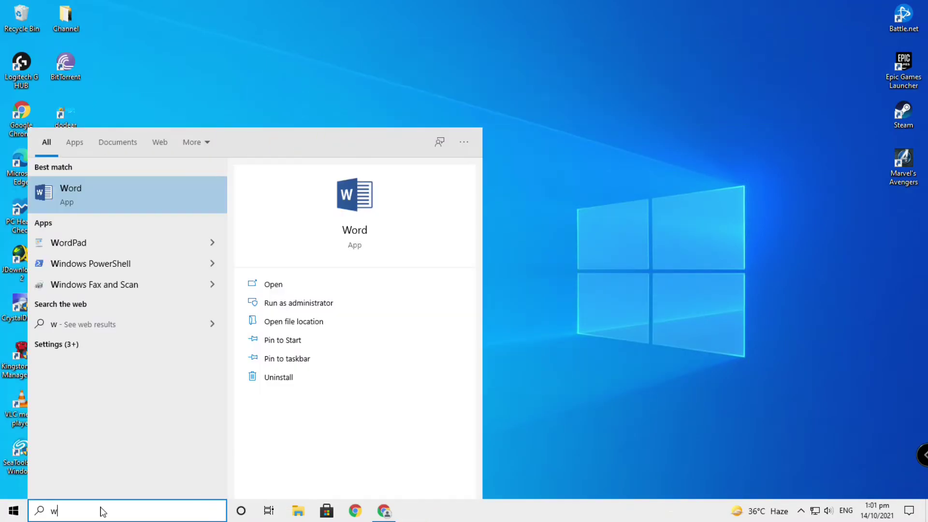
text(ord)
click(99, 189)
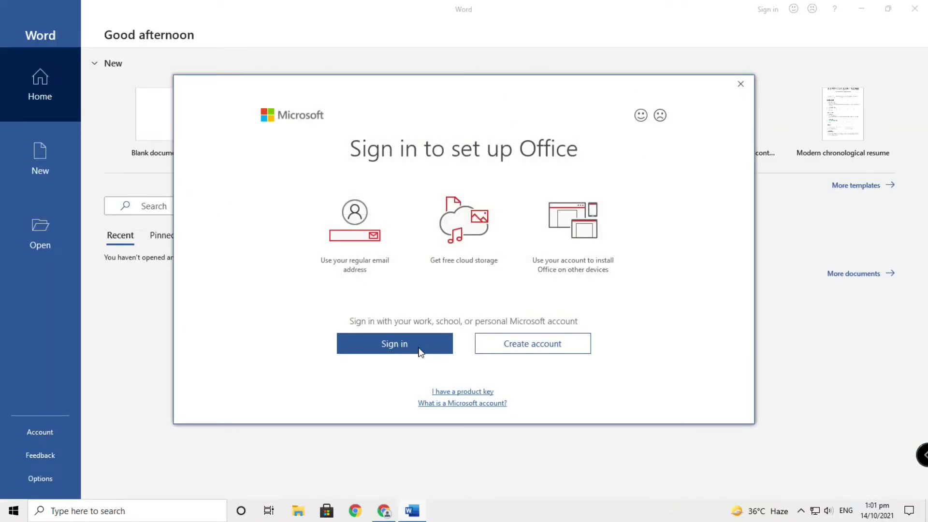
Sign in with the developer work account and password, stay signed in, then start a blank document
click(419, 351)
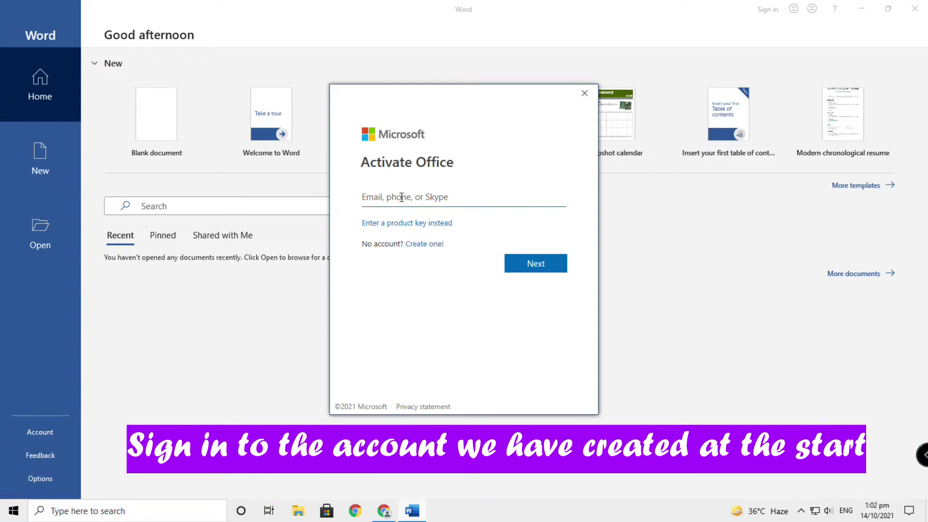
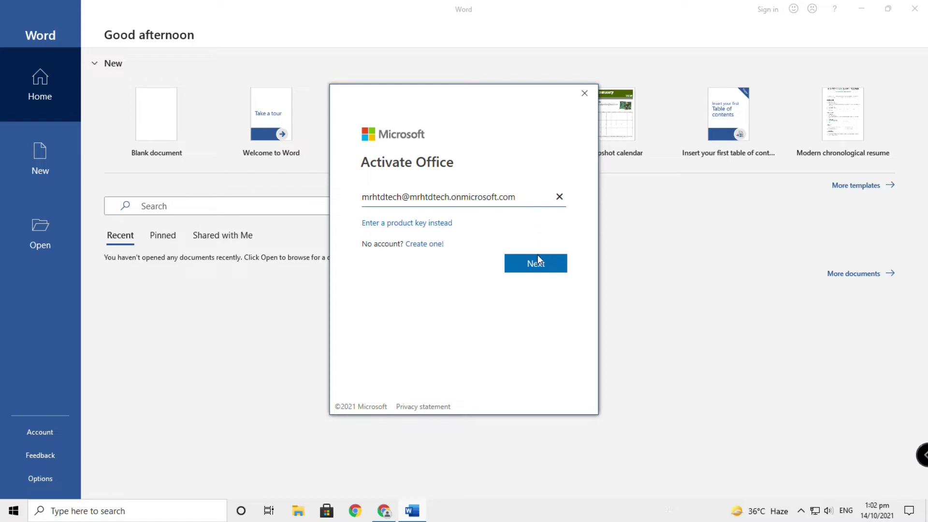
click(537, 256)
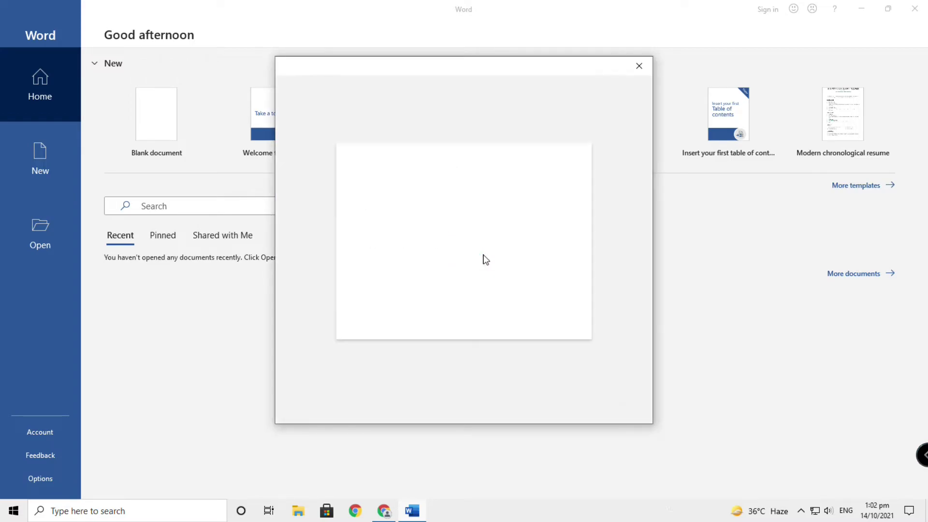
text(••••••••)
key(Return)
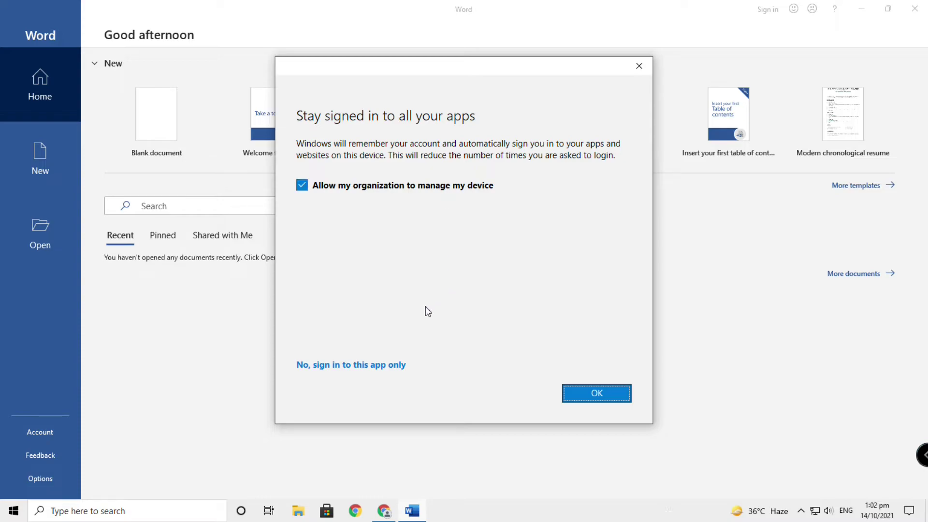
click(377, 366)
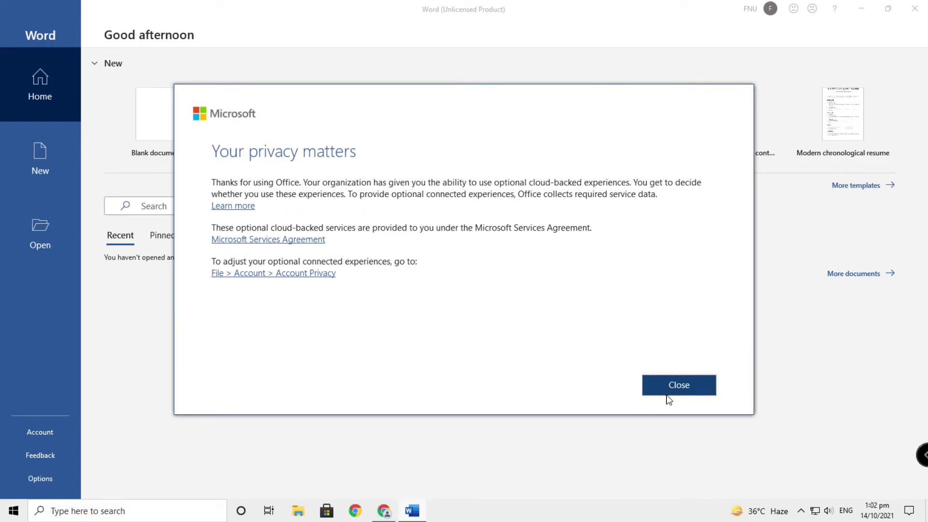
click(669, 393)
click(122, 137)
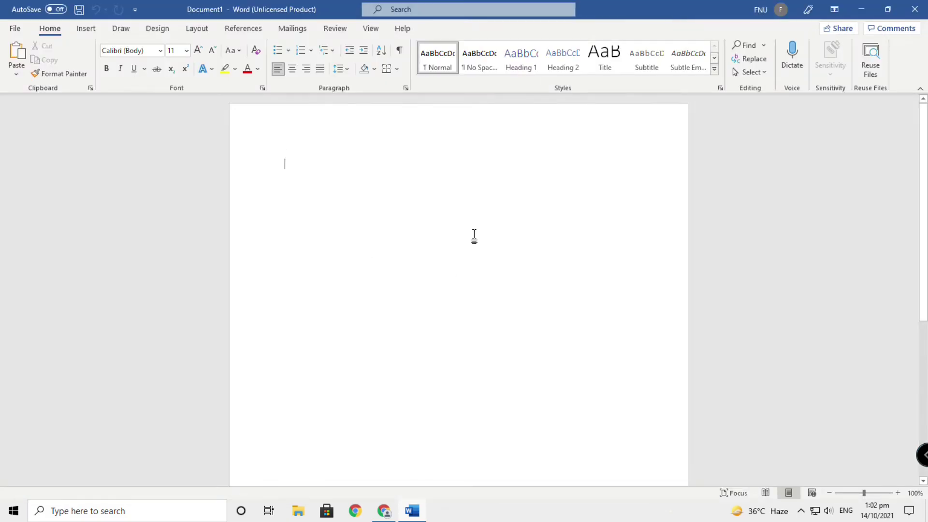
Draw a large blue rectangle from Insert Shapes, then delete it
click(86, 28)
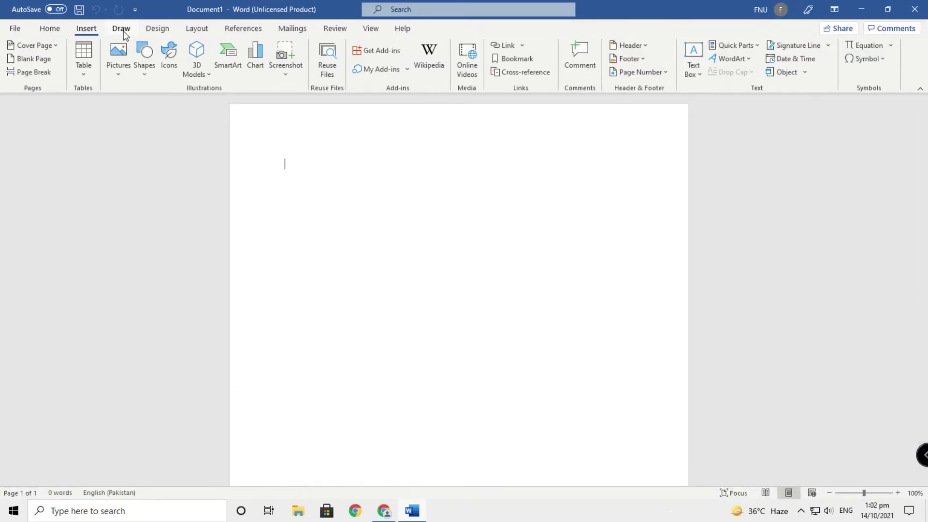
click(118, 62)
click(386, 131)
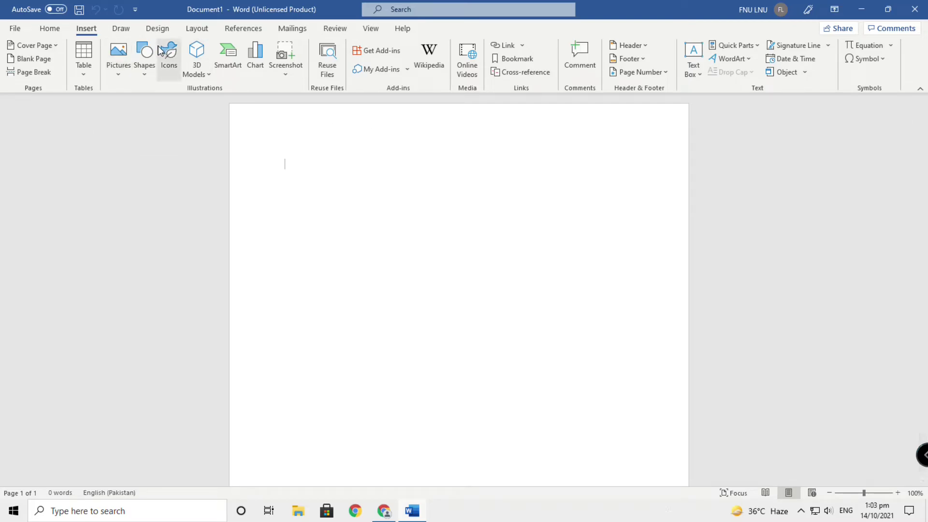
click(144, 58)
click(297, 151)
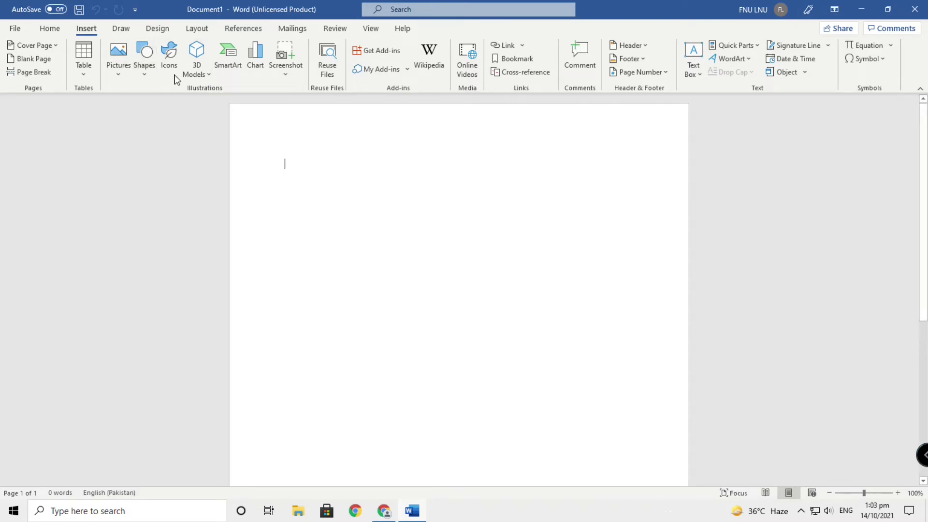
click(144, 58)
click(165, 111)
drag(376, 203, 565, 377)
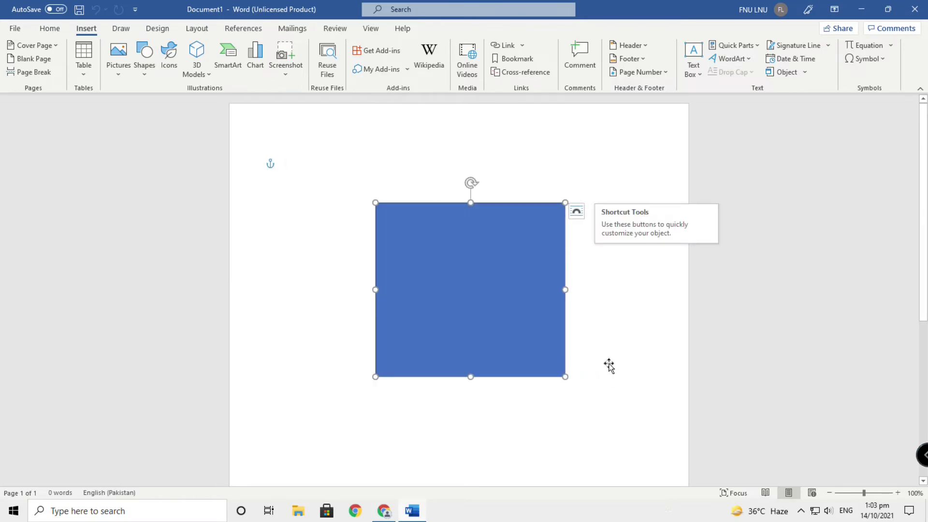
key(Delete)
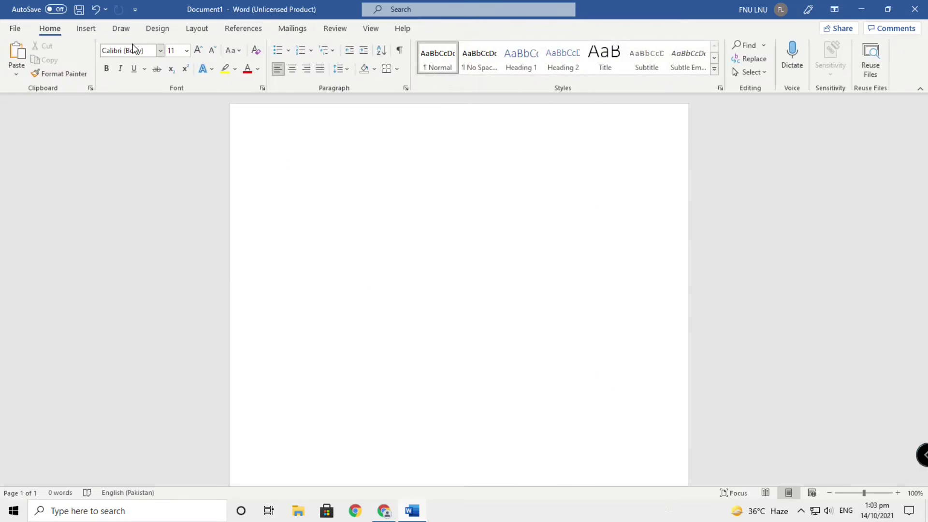
Scribble freehand ink near the page centre with the Draw tab's black pen
click(158, 28)
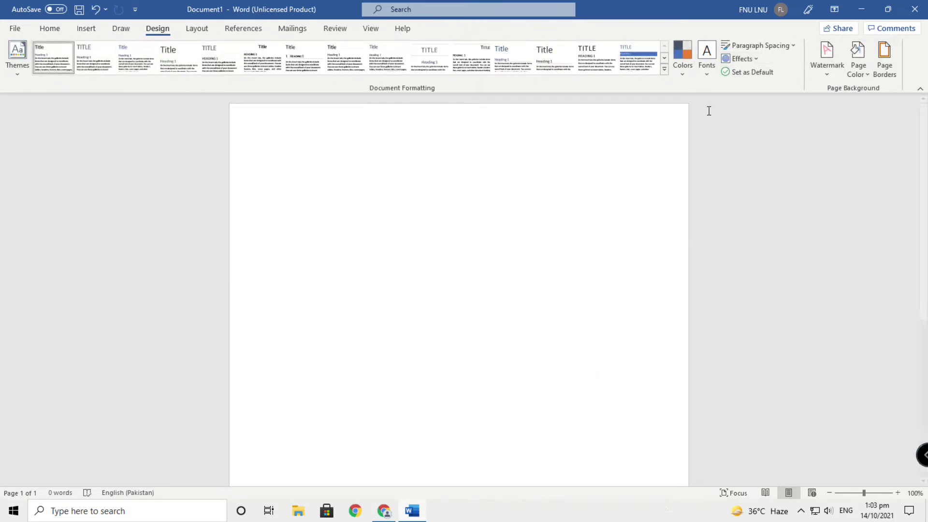
click(121, 28)
click(101, 55)
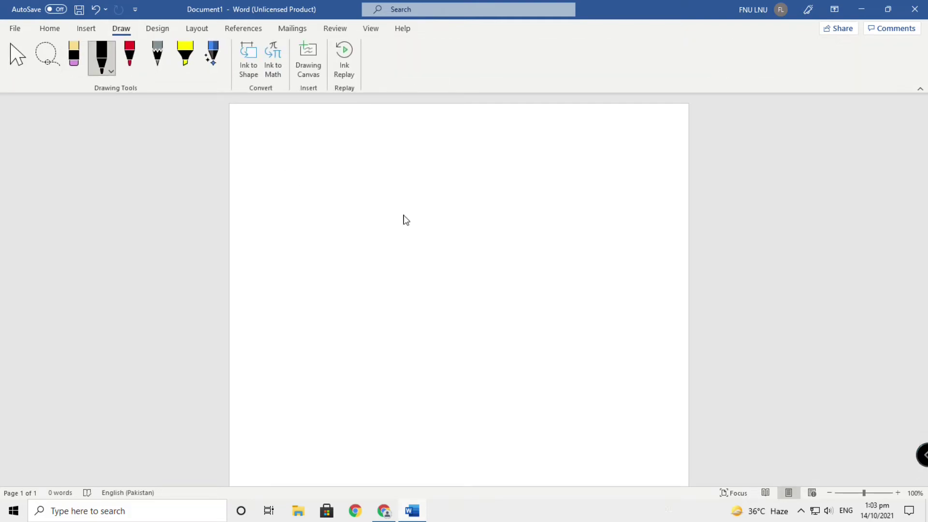
drag(407, 217, 433, 292)
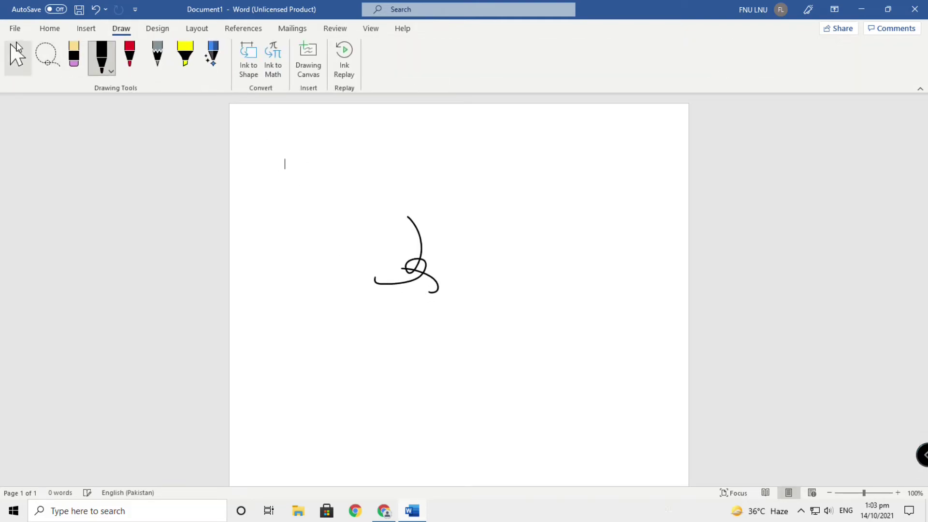
click(18, 54)
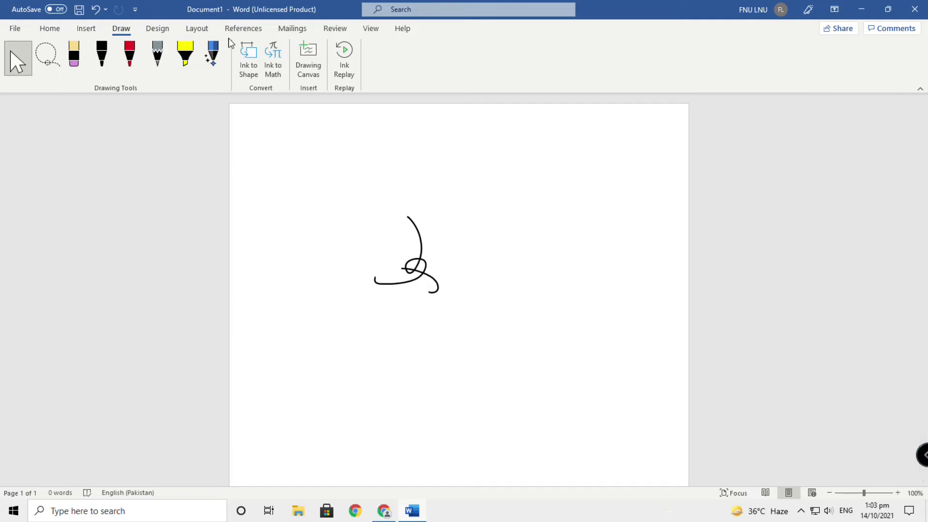
Open and close the Help What's New pane
click(243, 28)
click(401, 28)
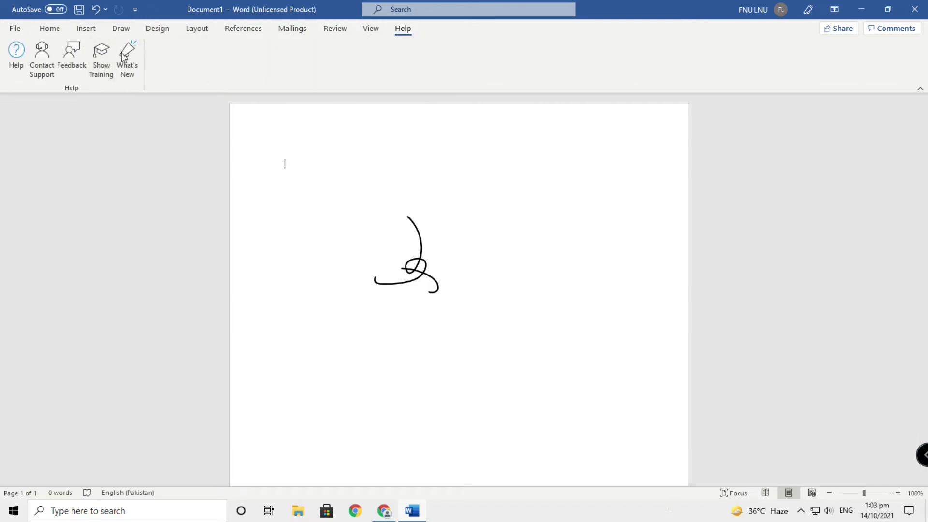
click(124, 56)
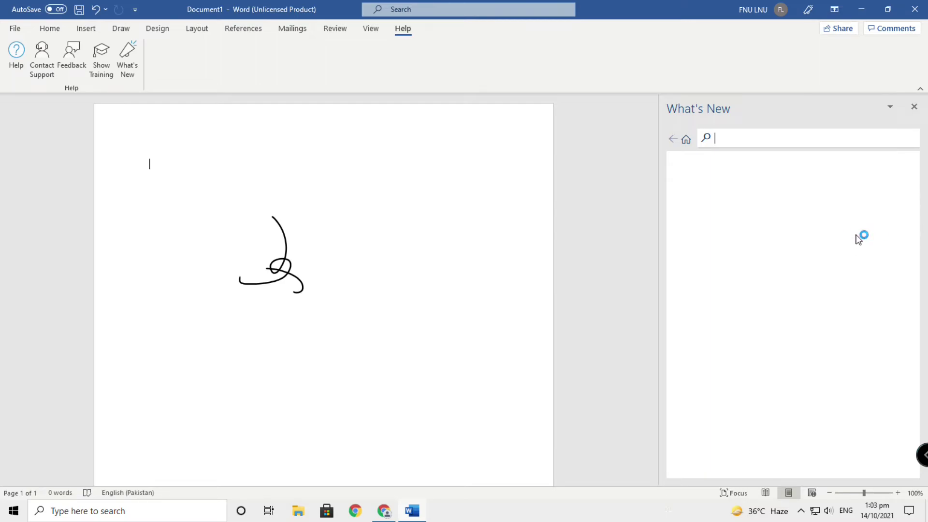
click(914, 107)
View Word's version and license details via File > Account > About Word
click(13, 29)
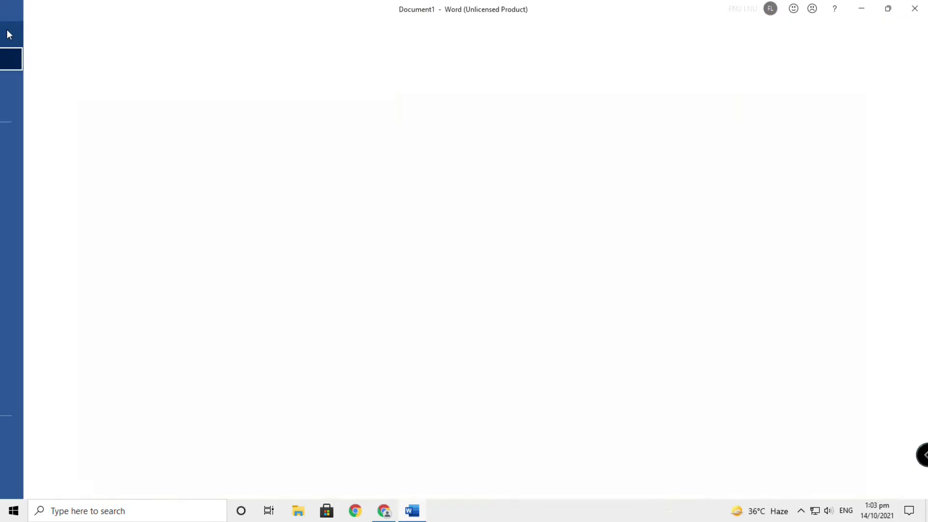
click(23, 424)
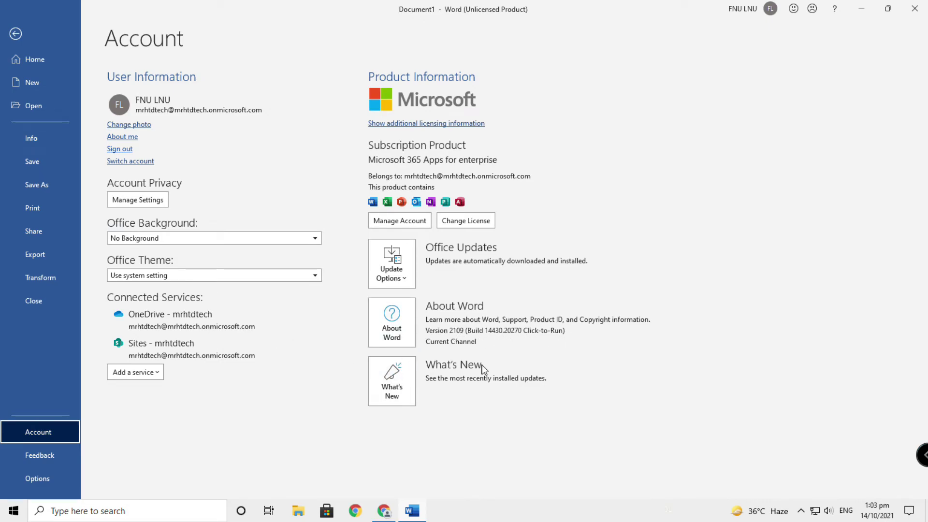
click(392, 321)
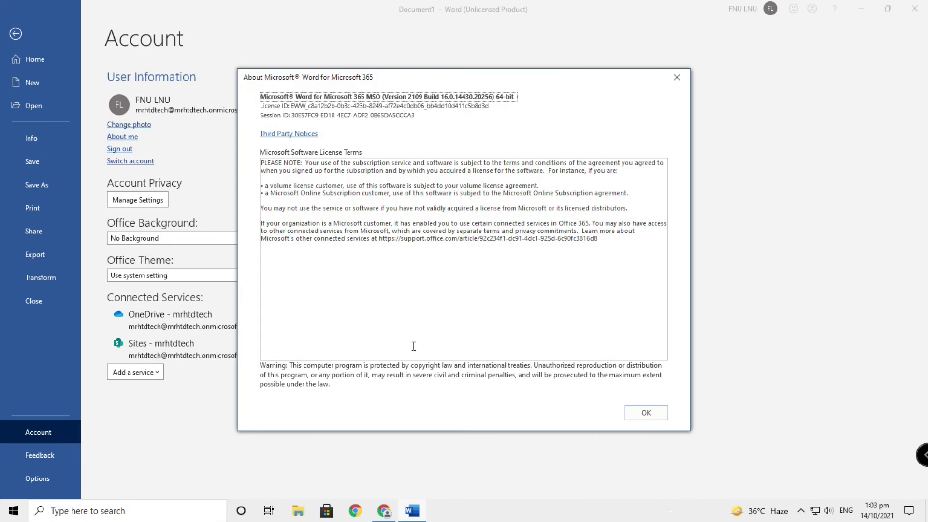
click(646, 412)
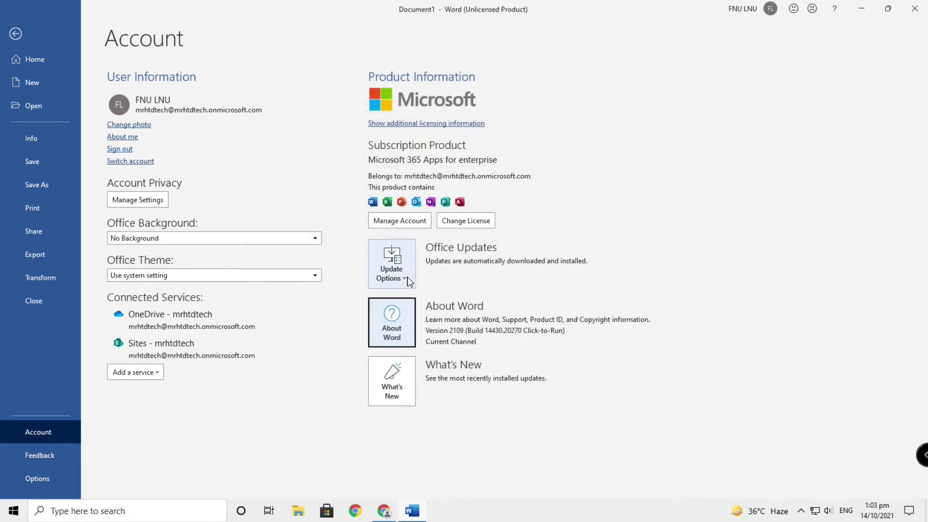
Run Update Now for Office and let Word close to install the updates
click(392, 264)
click(416, 305)
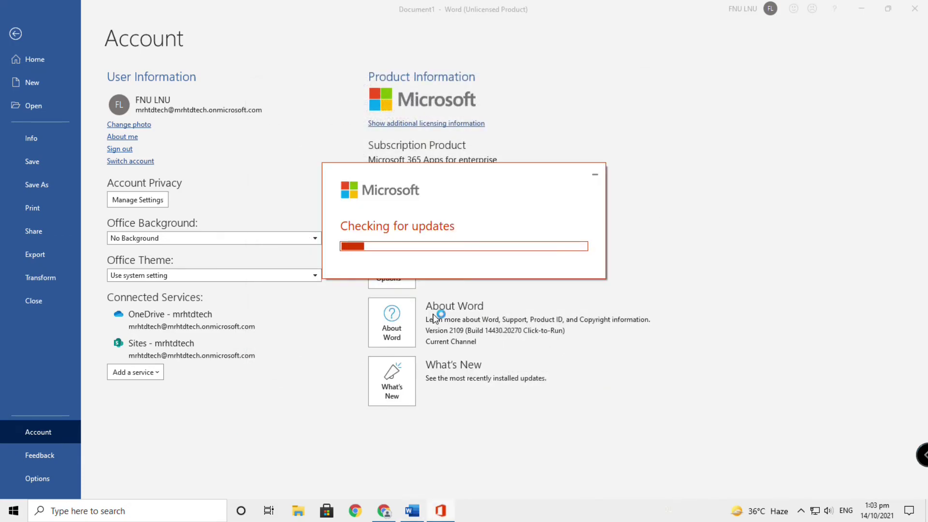
mouse_move(405, 177)
mouse_down()
mouse_move(625, 265)
mouse_move(535, 384)
mouse_up()
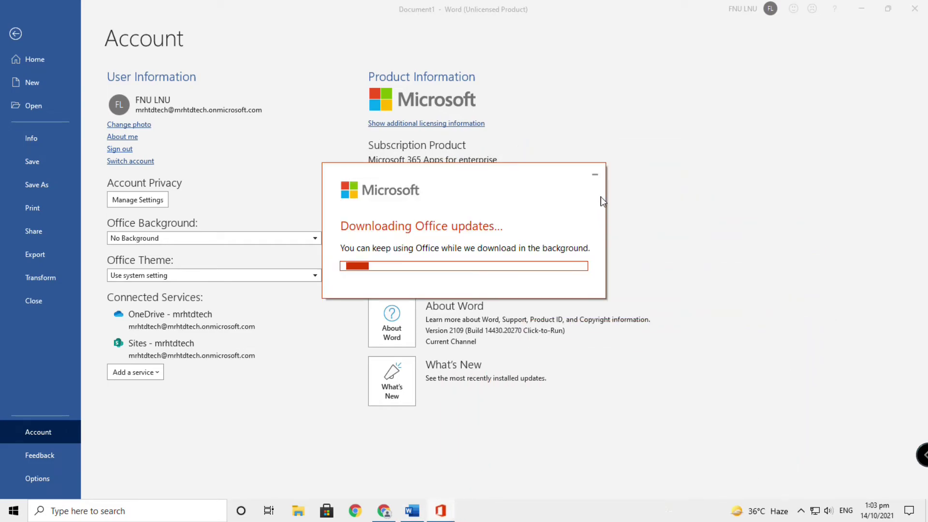
drag(453, 180, 441, 96)
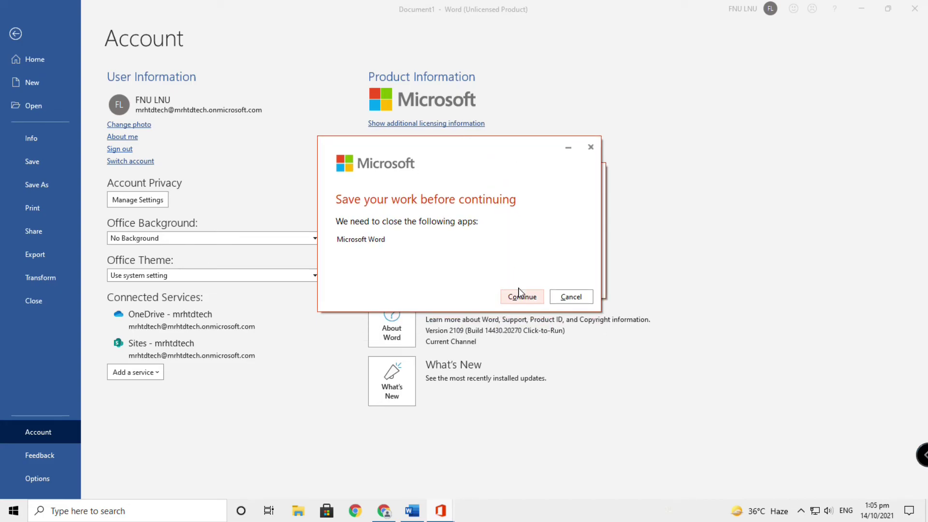
click(519, 292)
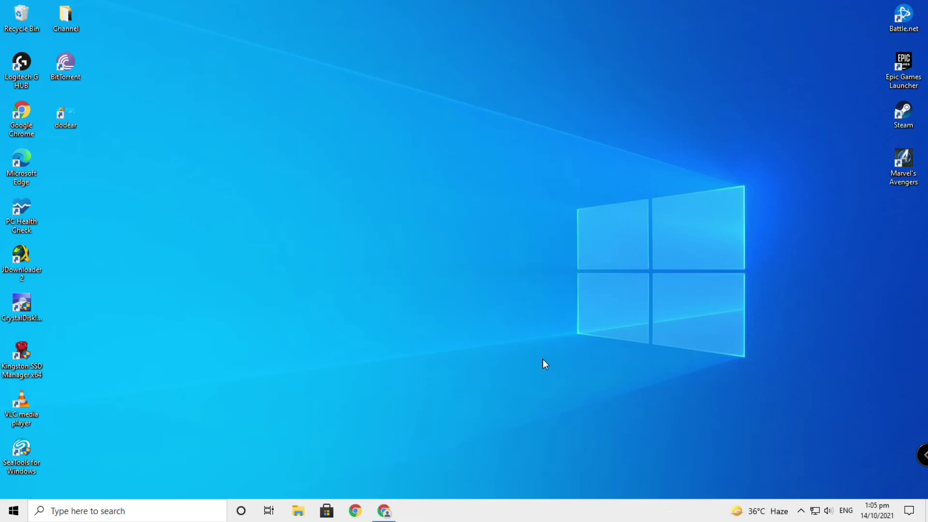
Relaunch Word from the Start search
click(5, 515)
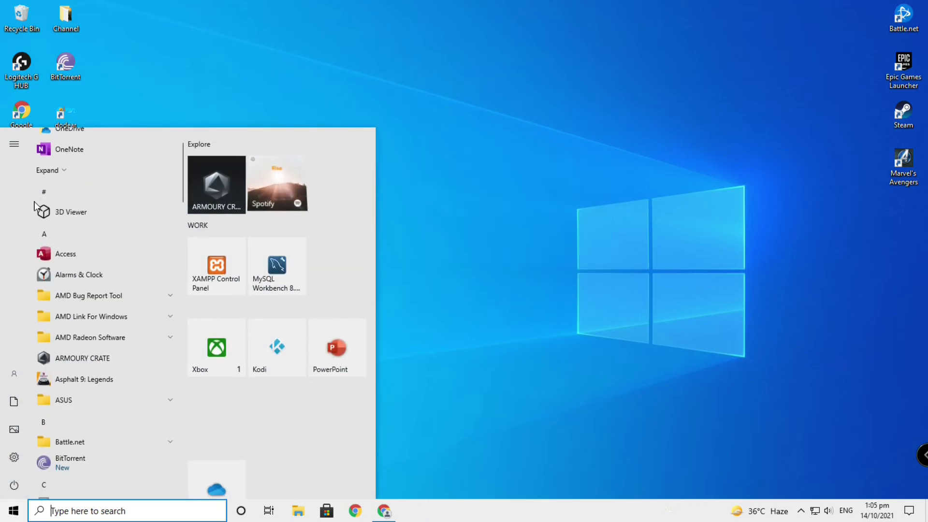
text(w)
click(49, 196)
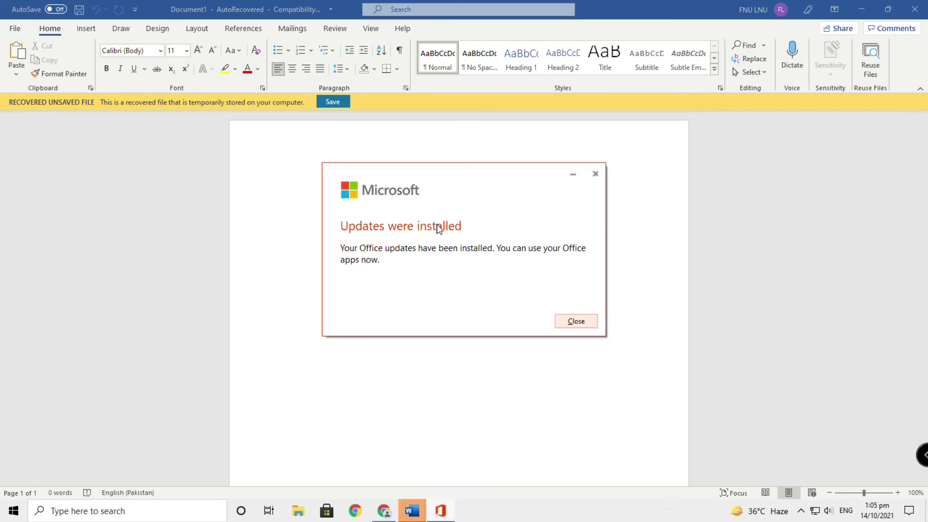
Dismiss the updates-installed notice, close Document2, and show the File > Account page
click(561, 323)
mouse_move(411, 510)
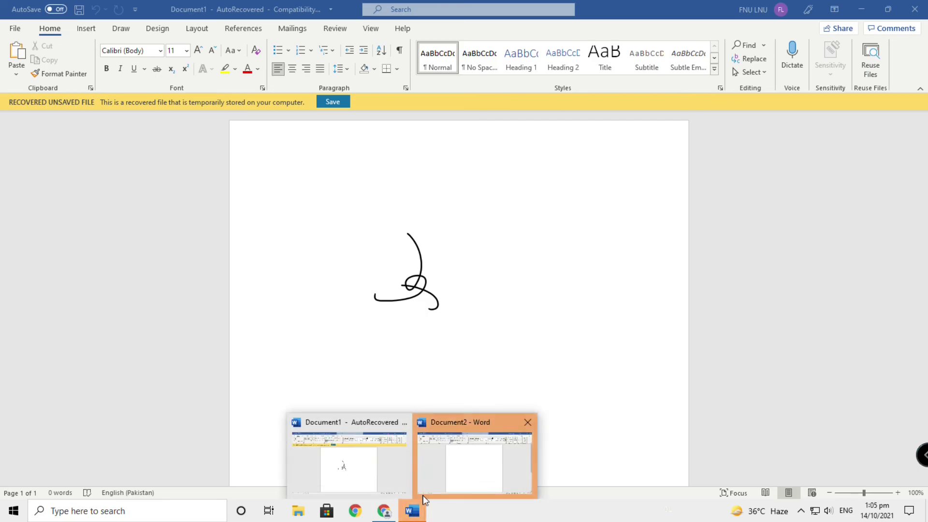
click(522, 423)
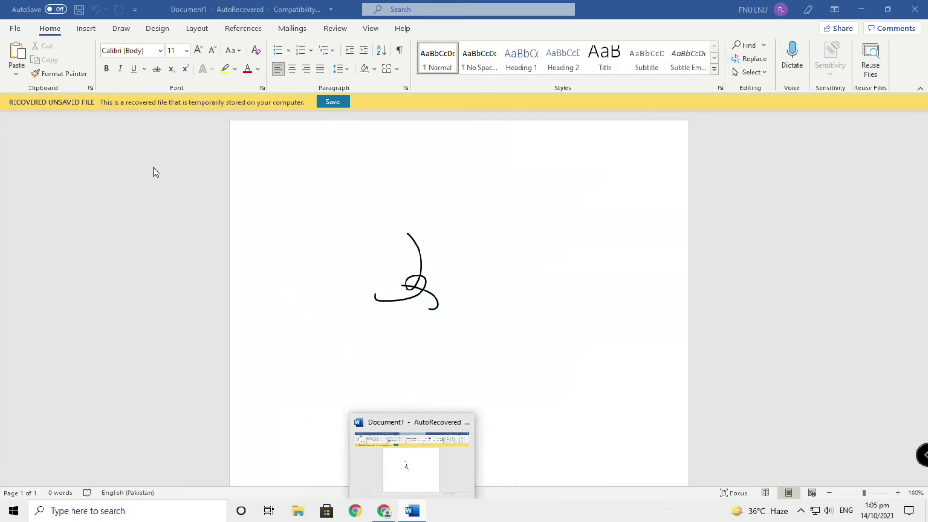
click(8, 28)
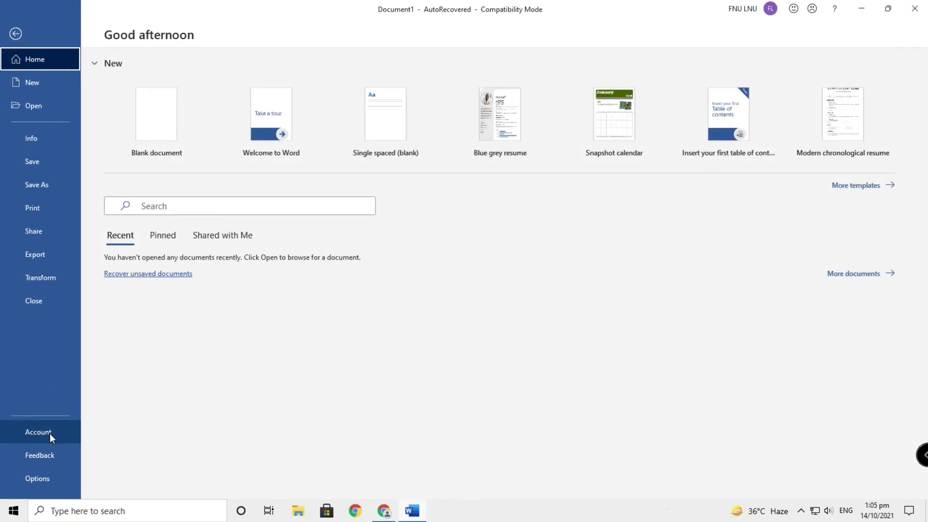
click(5, 437)
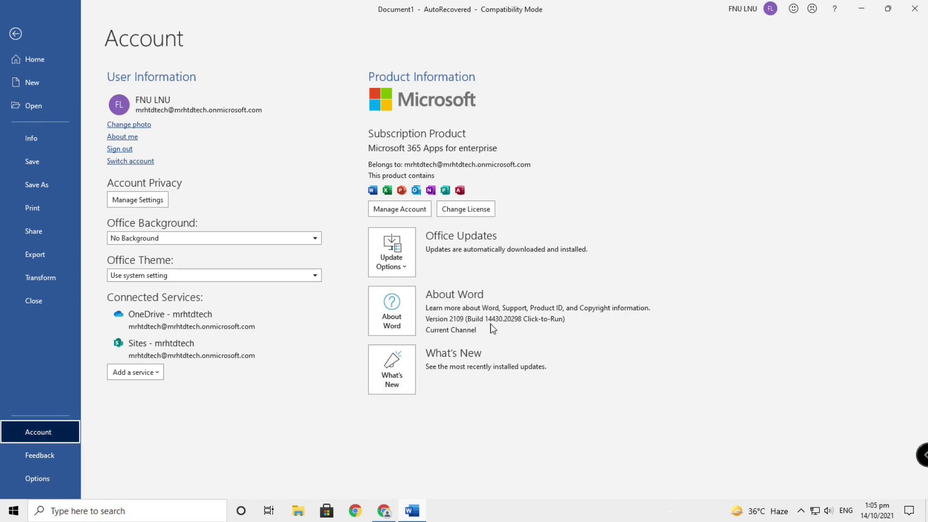